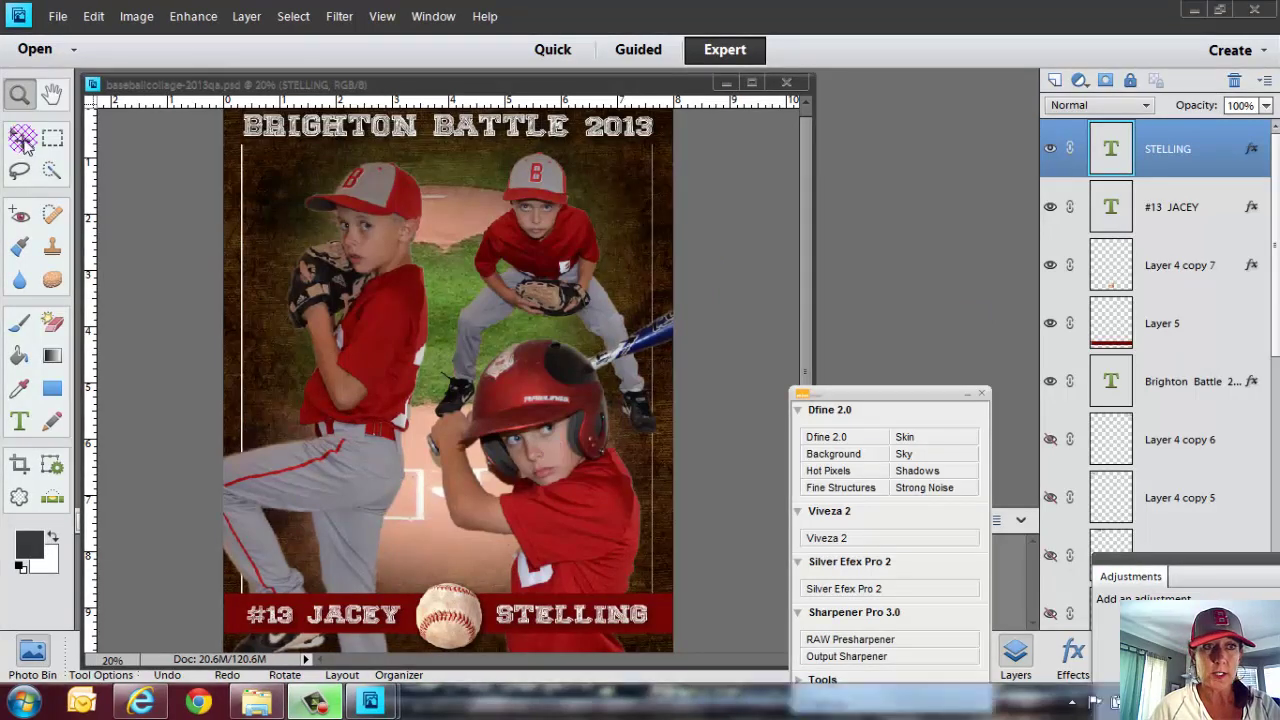
# Step: Dismiss the notice, delete the red-helmeted batter's Layer 3 and deselect
pyautogui.click(868, 147)
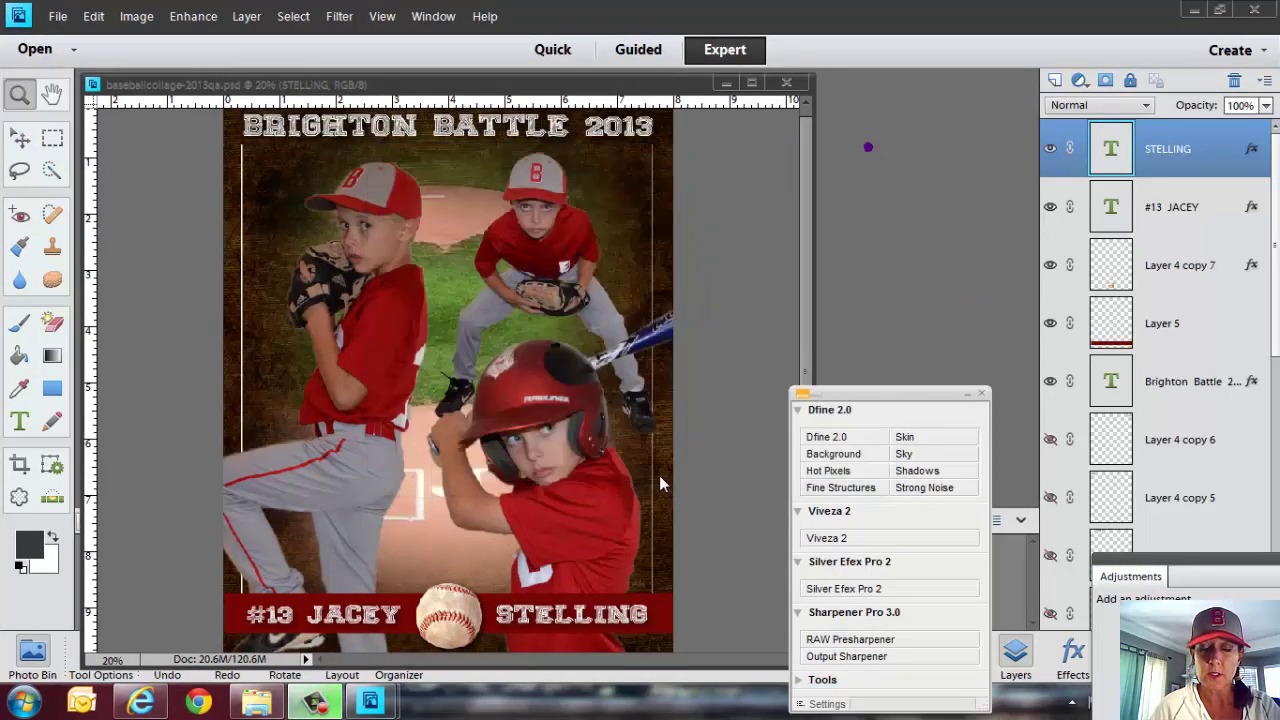
pyautogui.click(20, 138)
pyautogui.click(667, 513)
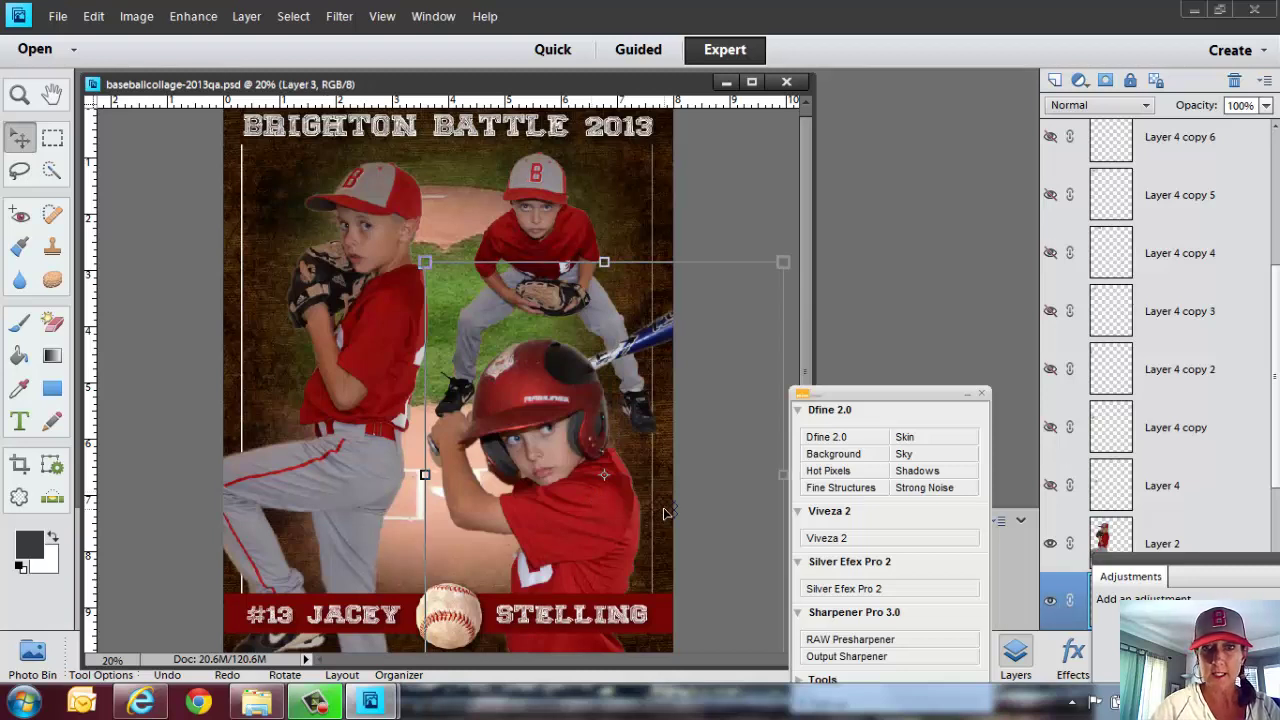
pyautogui.press('Delete')
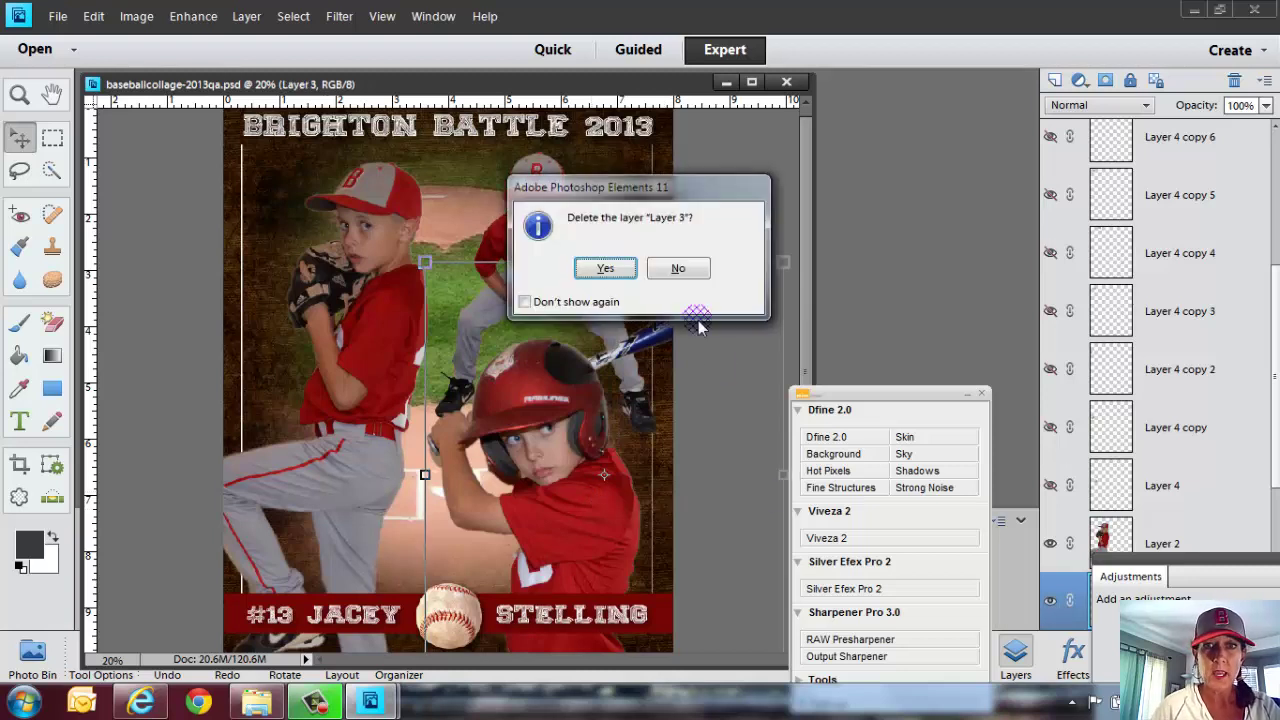
pyautogui.click(600, 268)
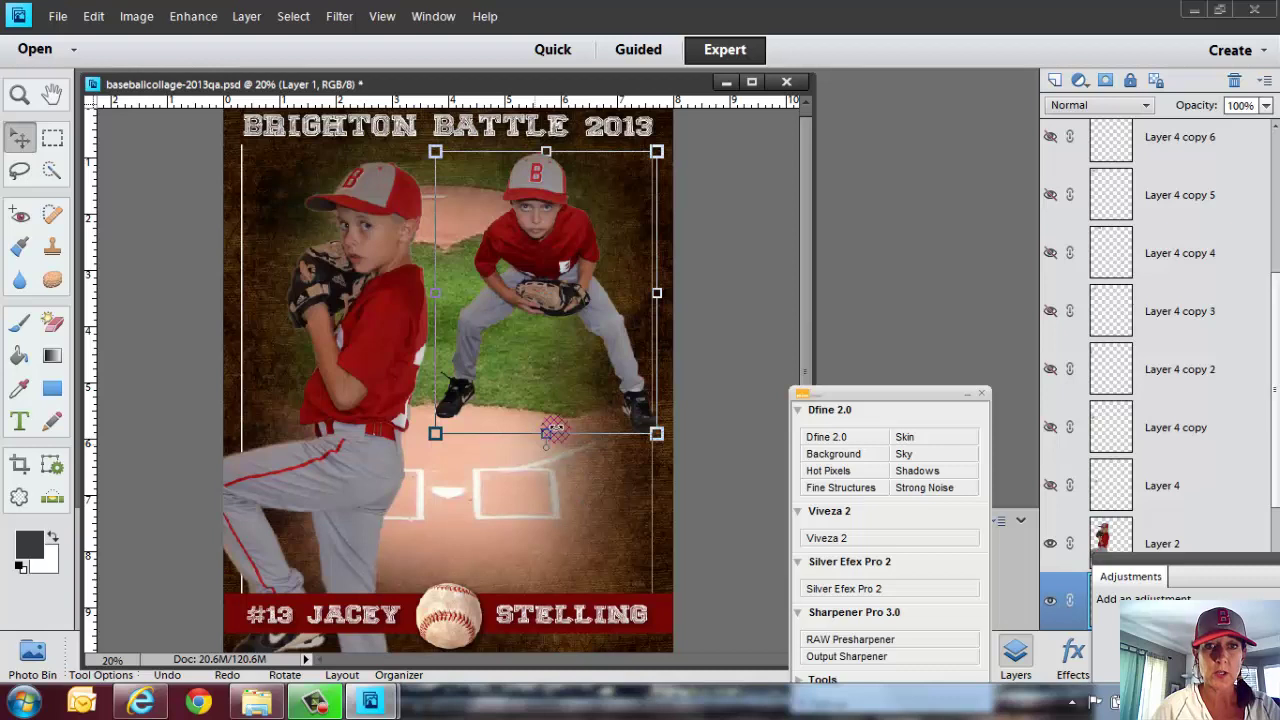
pyautogui.click(708, 399)
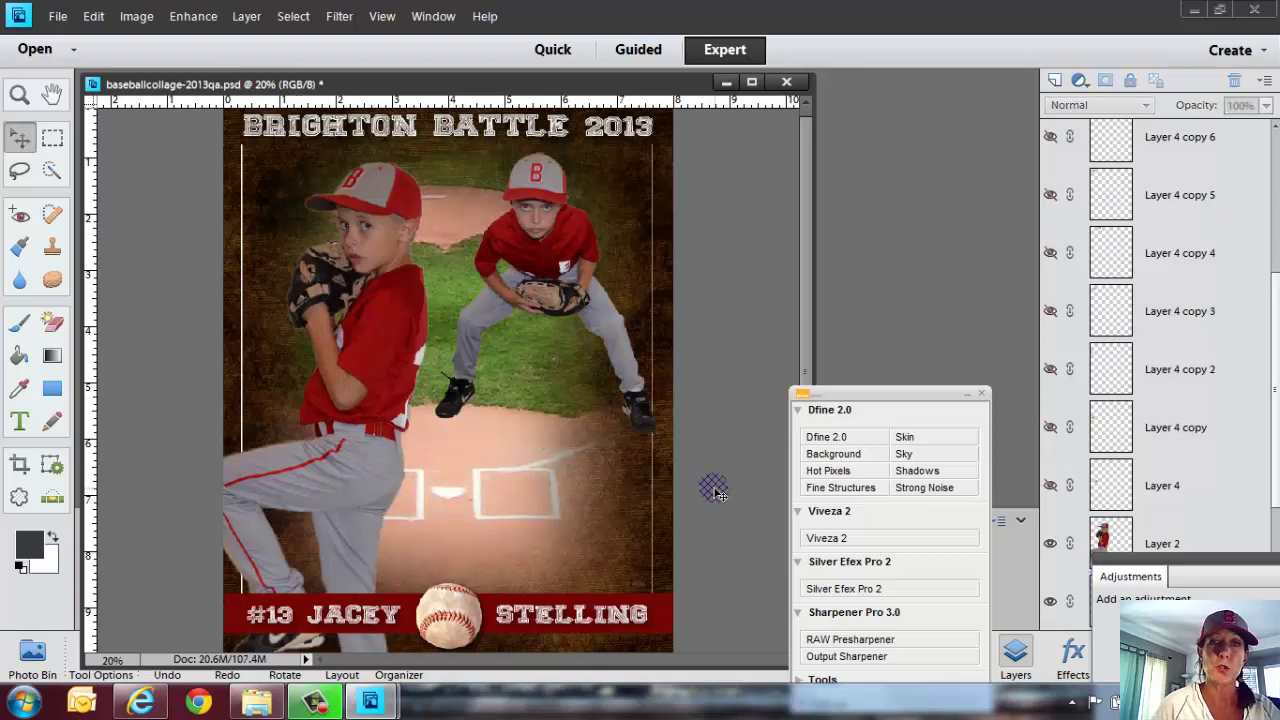
pyautogui.click(58, 16)
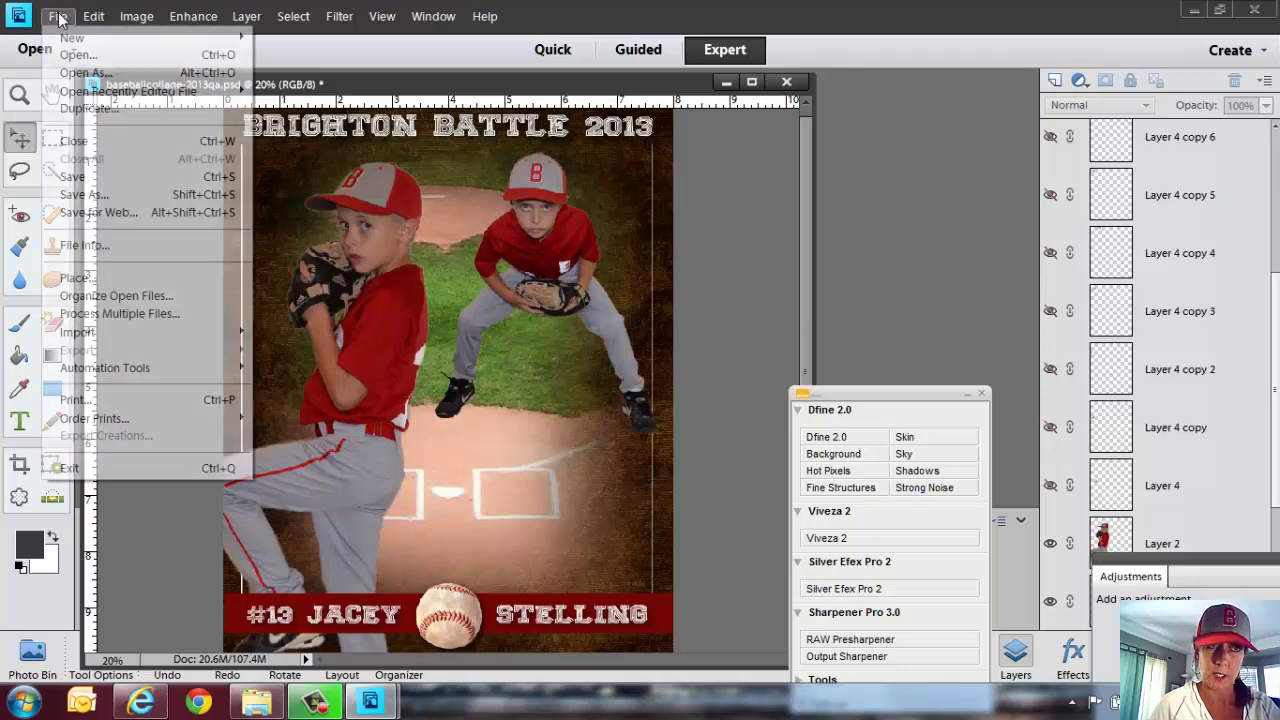
# Step: Open _DSC0031.JPG from the collages-selections2 folder
pyautogui.click(78, 55)
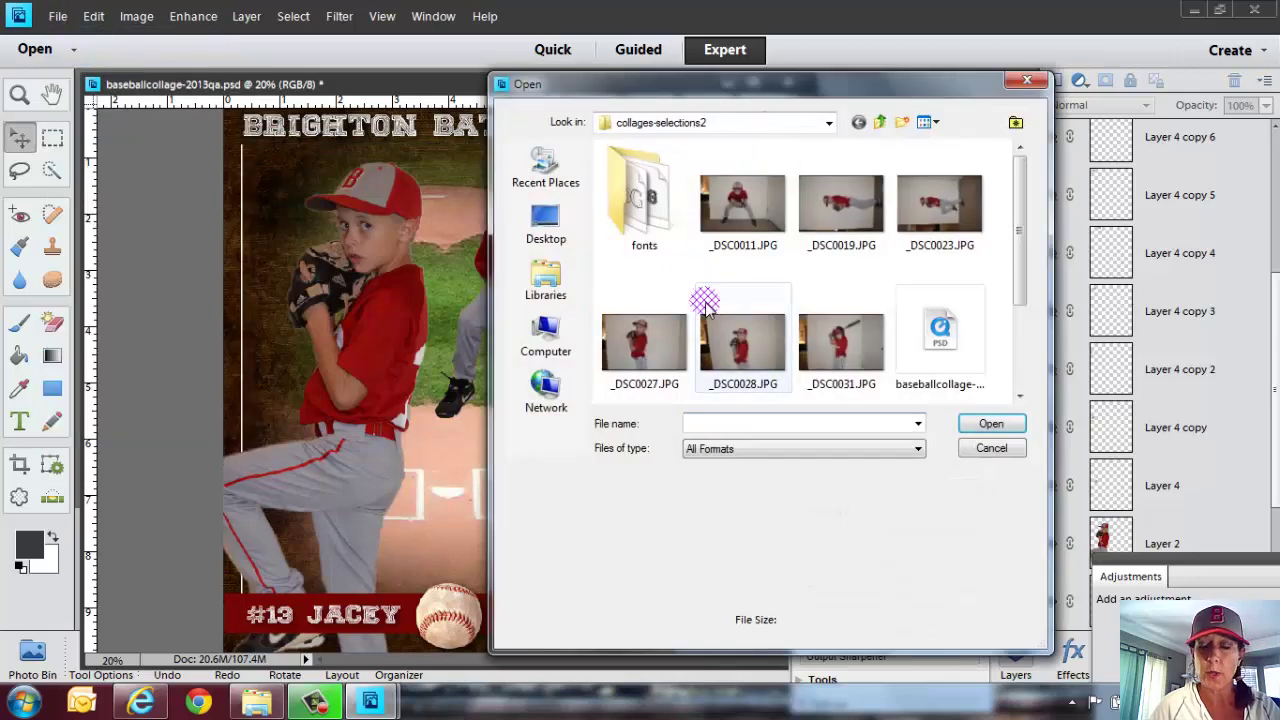
pyautogui.click(848, 350)
pyautogui.click(975, 425)
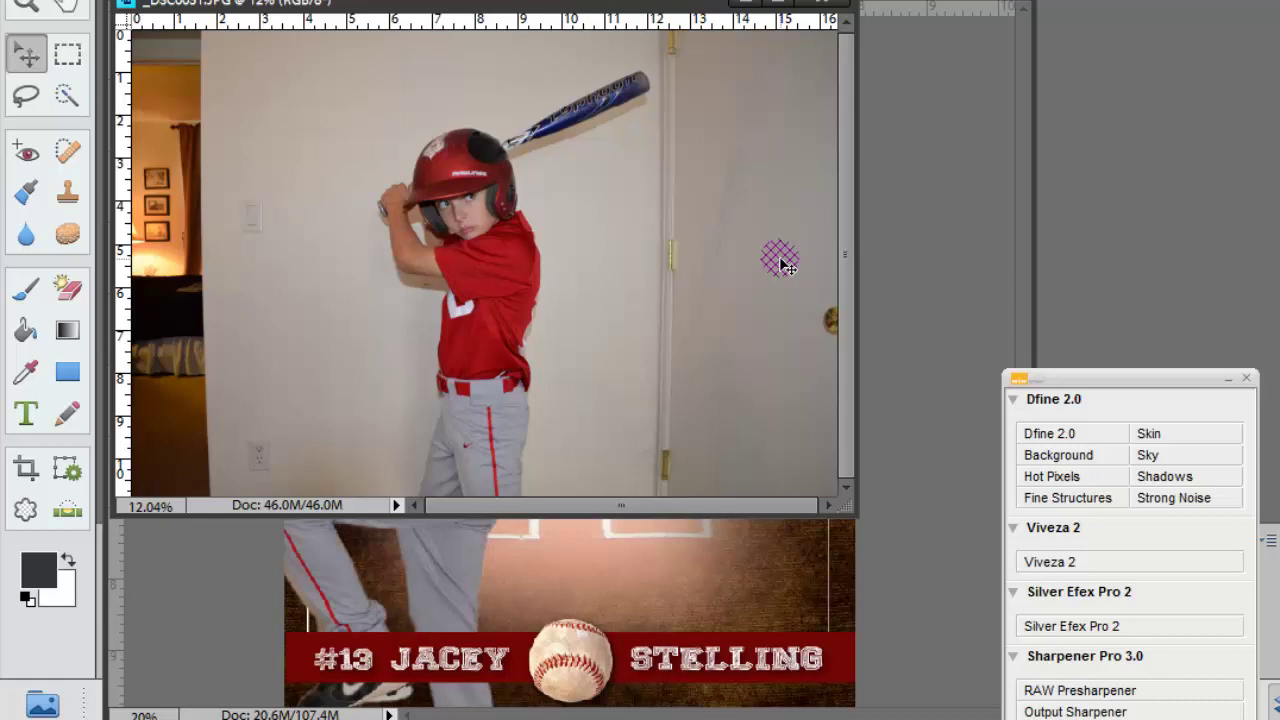
# Step: Zoom in twice on the boy's face and enlarge the photo window to fill the workspace
pyautogui.press('z')
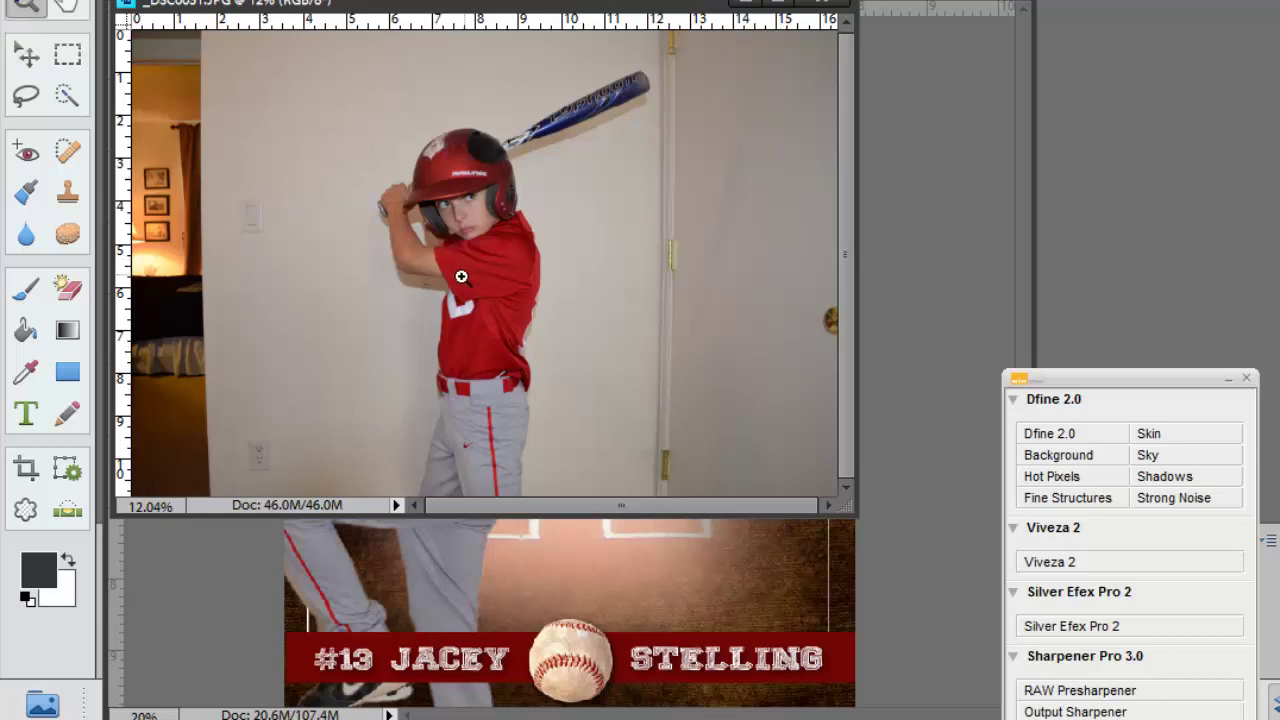
pyautogui.click(449, 297)
pyautogui.scroll(2, 594, 337)
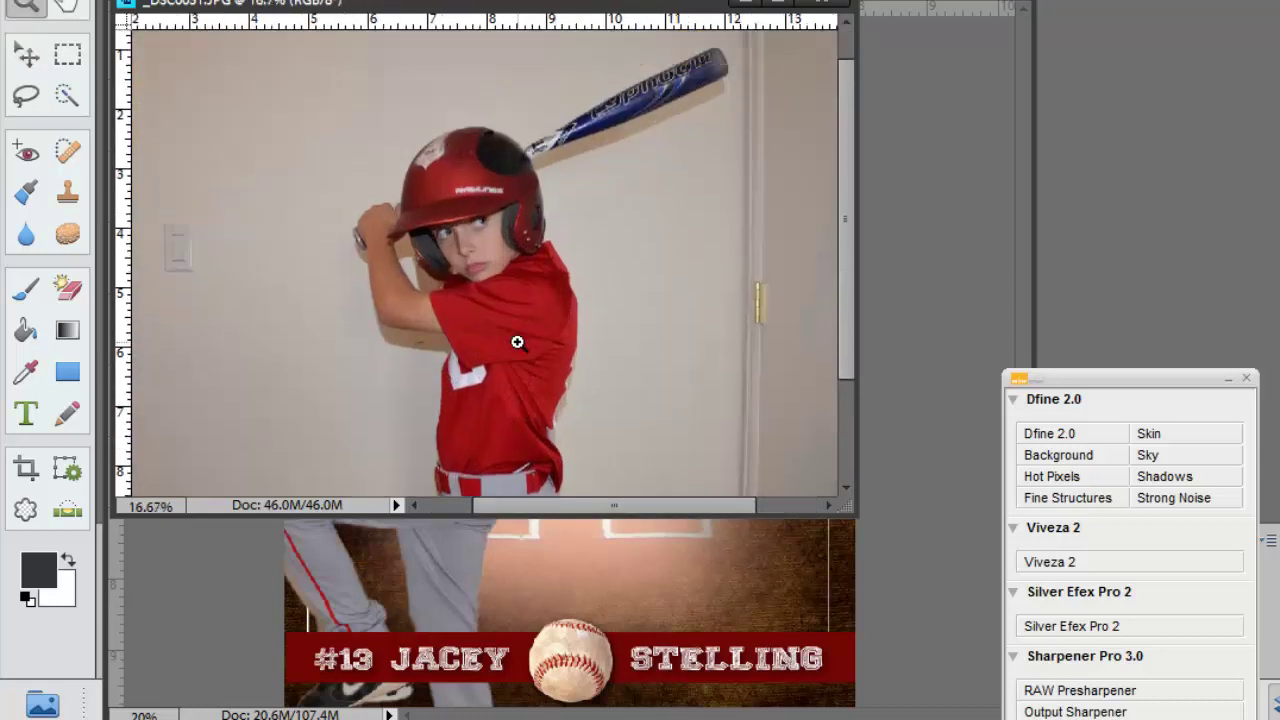
pyautogui.click(478, 284)
pyautogui.moveTo(838, 502); pyautogui.dragTo(854, 509)
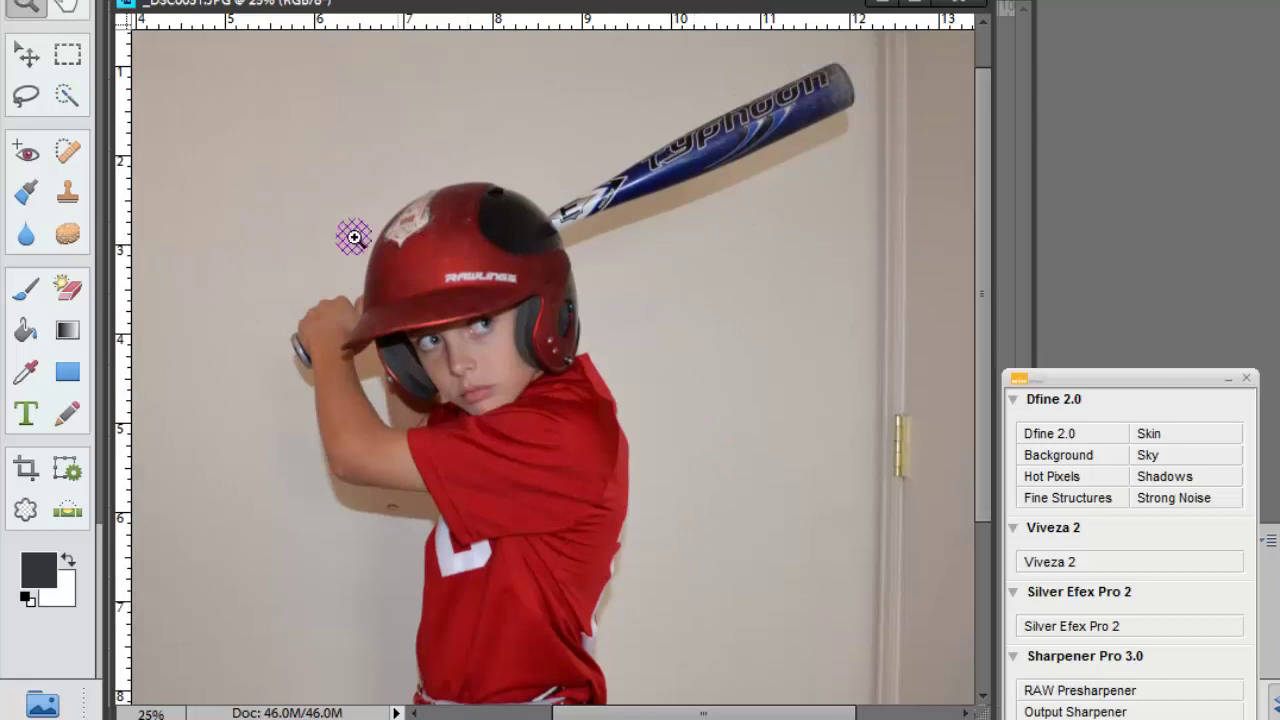
pyautogui.click(64, 100)
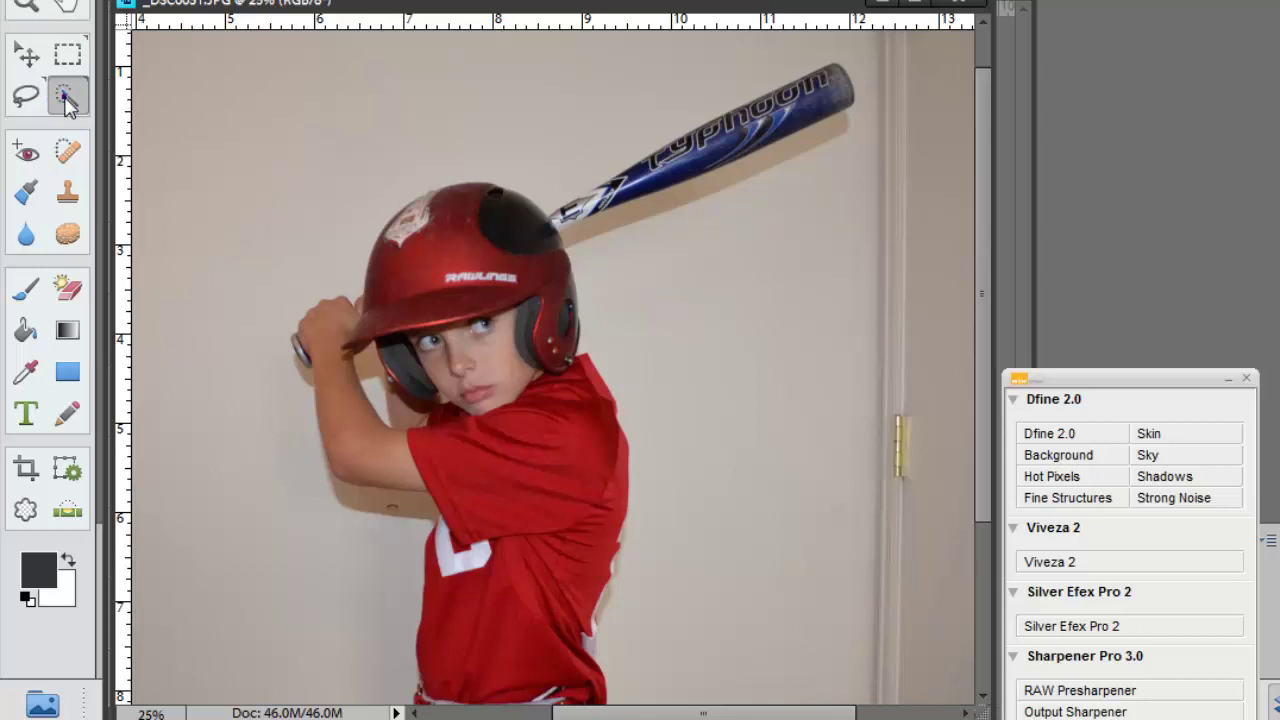
# Step: Quick-select the bat, helmet, face, red shirt and arm, undoing a stray spread
pyautogui.moveTo(690, 140)
pyautogui.mouseDown()
pyautogui.moveTo(835, 92)
pyautogui.moveTo(647, 143)
pyautogui.moveTo(560, 210)
pyautogui.moveTo(598, 192)
pyautogui.moveTo(549, 212)
pyautogui.moveTo(625, 160)
pyautogui.moveTo(568, 211)
pyautogui.mouseUp()
pyautogui.click(470, 290)
pyautogui.moveTo(481, 375)
pyautogui.mouseDown()
pyautogui.moveTo(439, 348)
pyautogui.moveTo(437, 364)
pyautogui.moveTo(405, 366)
pyautogui.mouseUp()
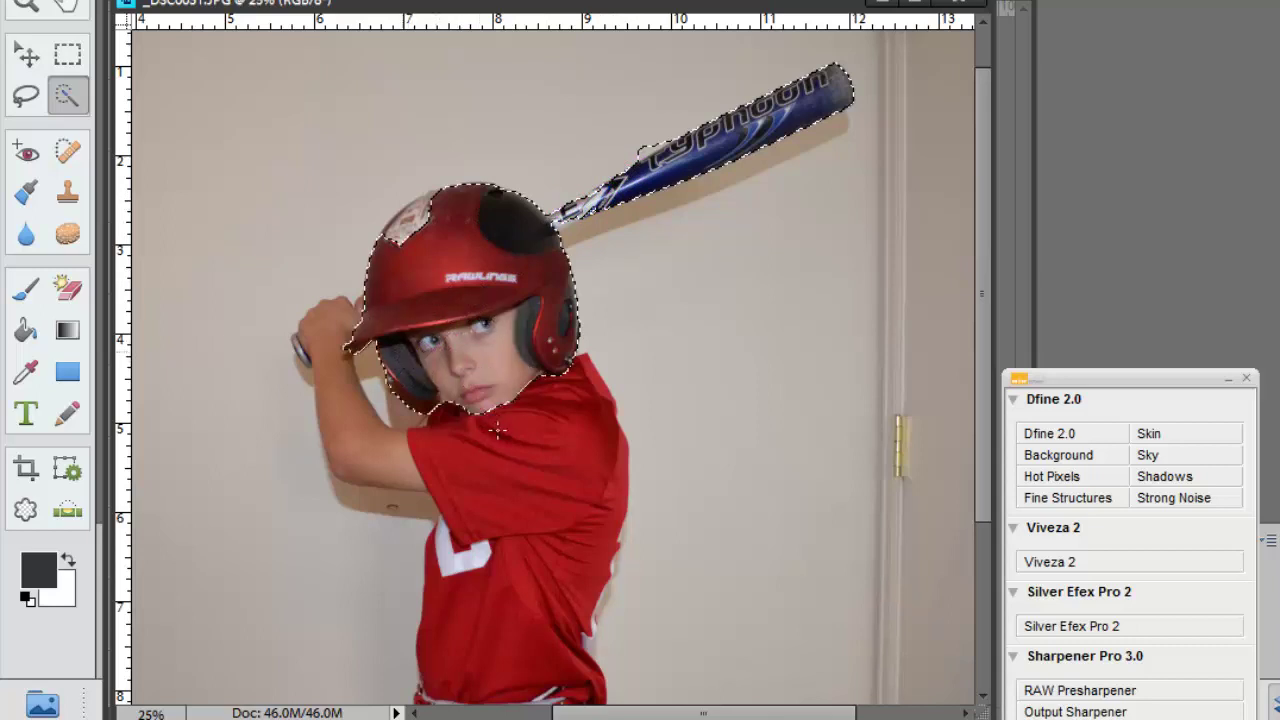
pyautogui.moveTo(492, 452)
pyautogui.mouseDown()
pyautogui.moveTo(488, 418)
pyautogui.moveTo(445, 450)
pyautogui.moveTo(350, 437)
pyautogui.mouseUp()
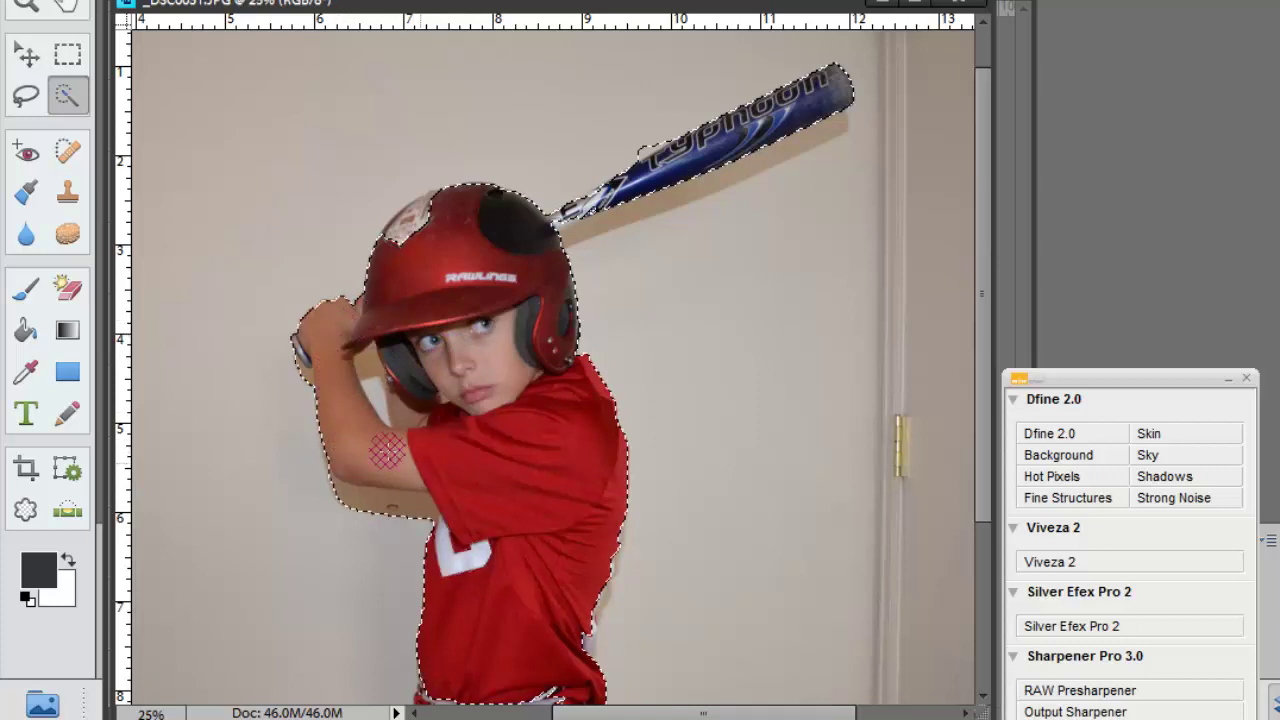
pyautogui.moveTo(485, 474); pyautogui.dragTo(515, 390)
pyautogui.hotkey('ctrl', 'z')
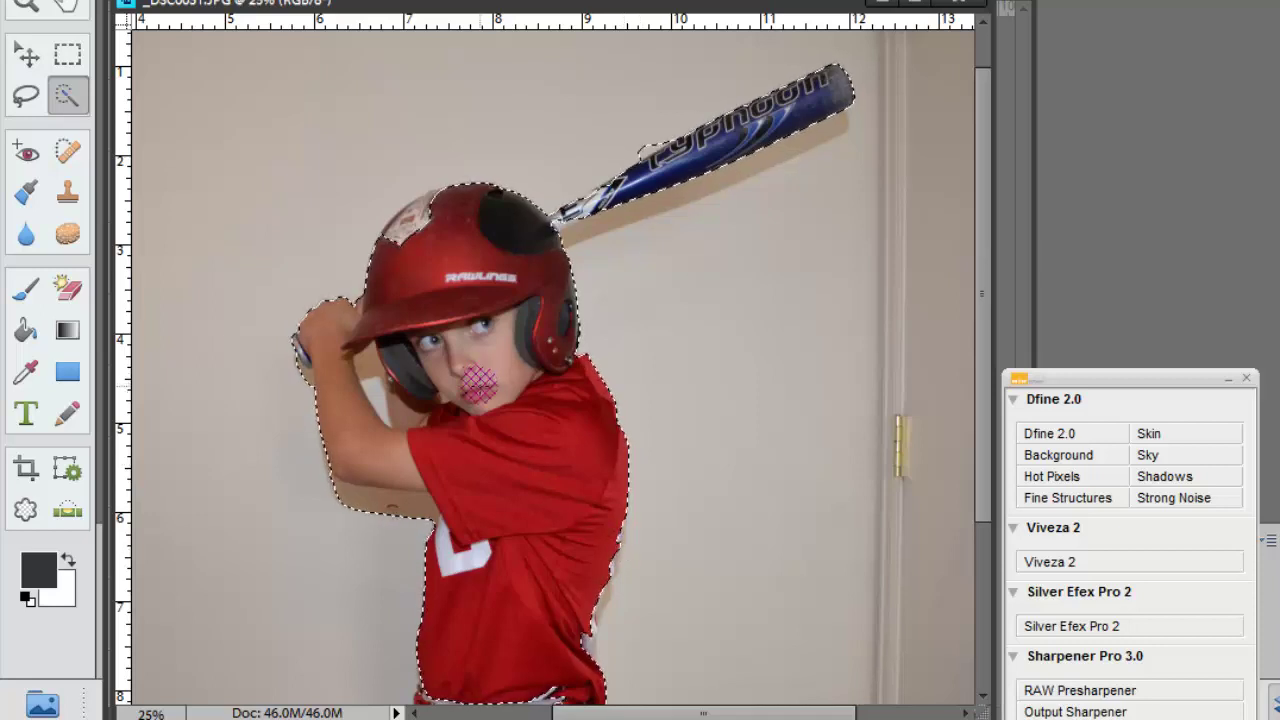
# Step: Zoom in on the helmet's white sticker and add it to the selection
pyautogui.click(26, 6)
pyautogui.moveTo(314, 166); pyautogui.dragTo(496, 292)
pyautogui.press('w')
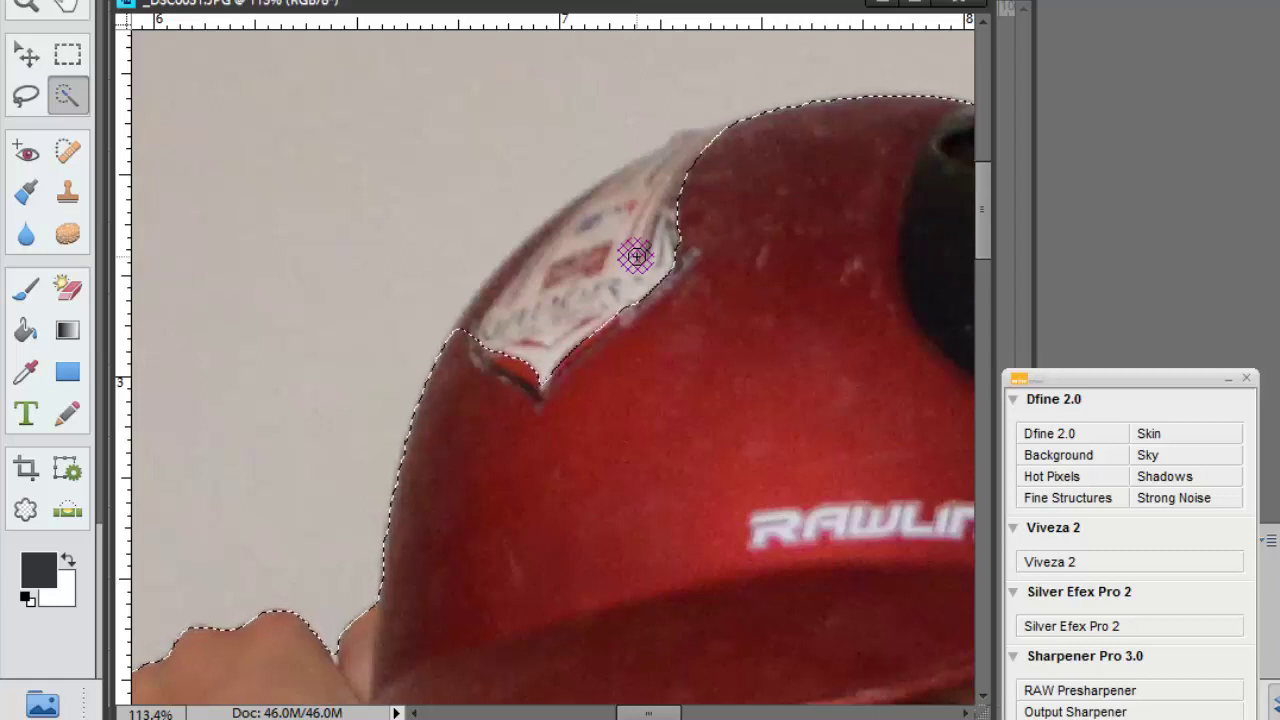
pyautogui.moveTo(630, 243); pyautogui.dragTo(550, 349)
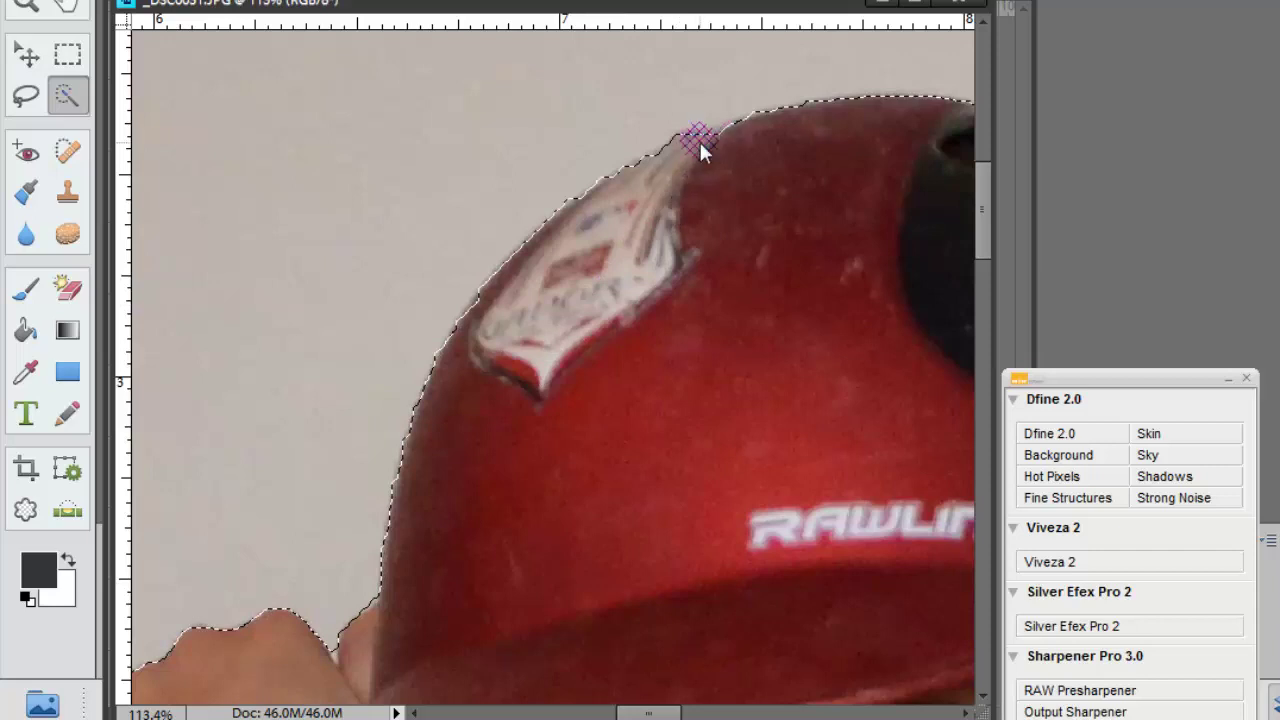
# Step: Add the skin around the arm and under the helmet, removing the wall below the arm
pyautogui.scroll(-3, 790, 370)
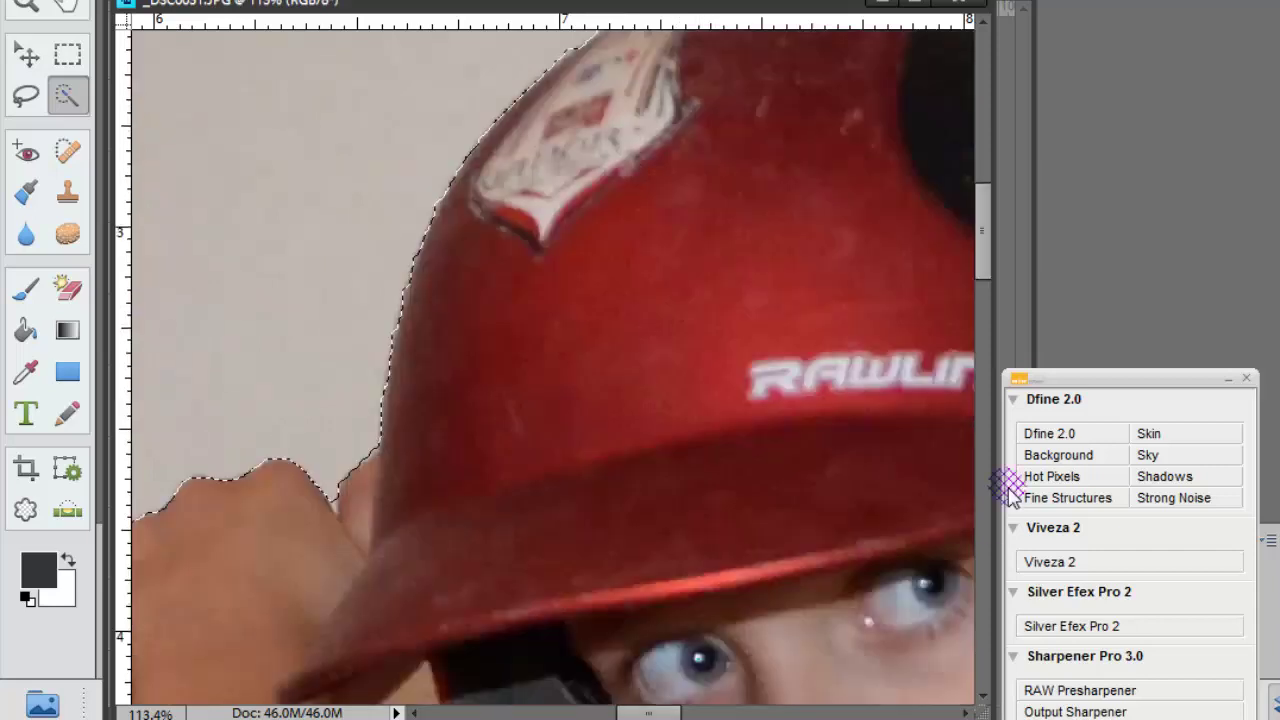
pyautogui.moveTo(977, 271); pyautogui.dragTo(980, 418)
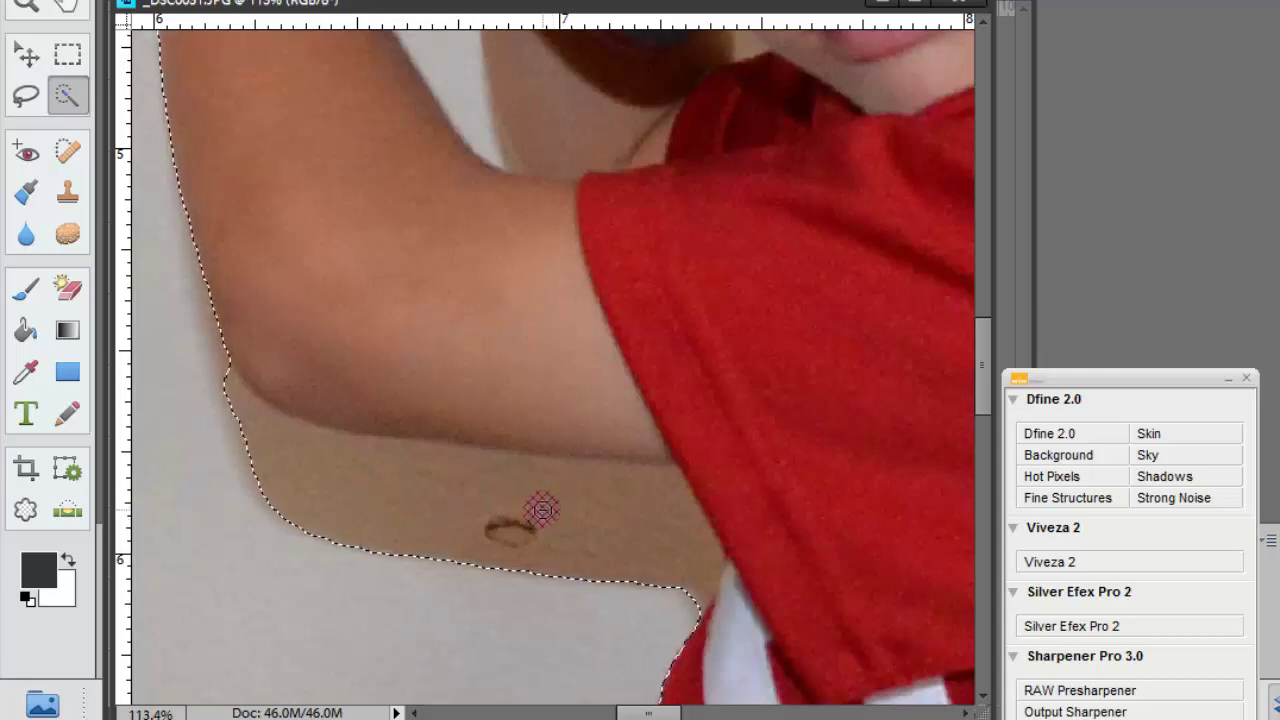
pyautogui.moveTo(560, 510)
pyautogui.mouseDown()
pyautogui.moveTo(474, 530)
pyautogui.moveTo(440, 505)
pyautogui.moveTo(341, 501)
pyautogui.moveTo(252, 445)
pyautogui.moveTo(233, 392)
pyautogui.mouseUp()
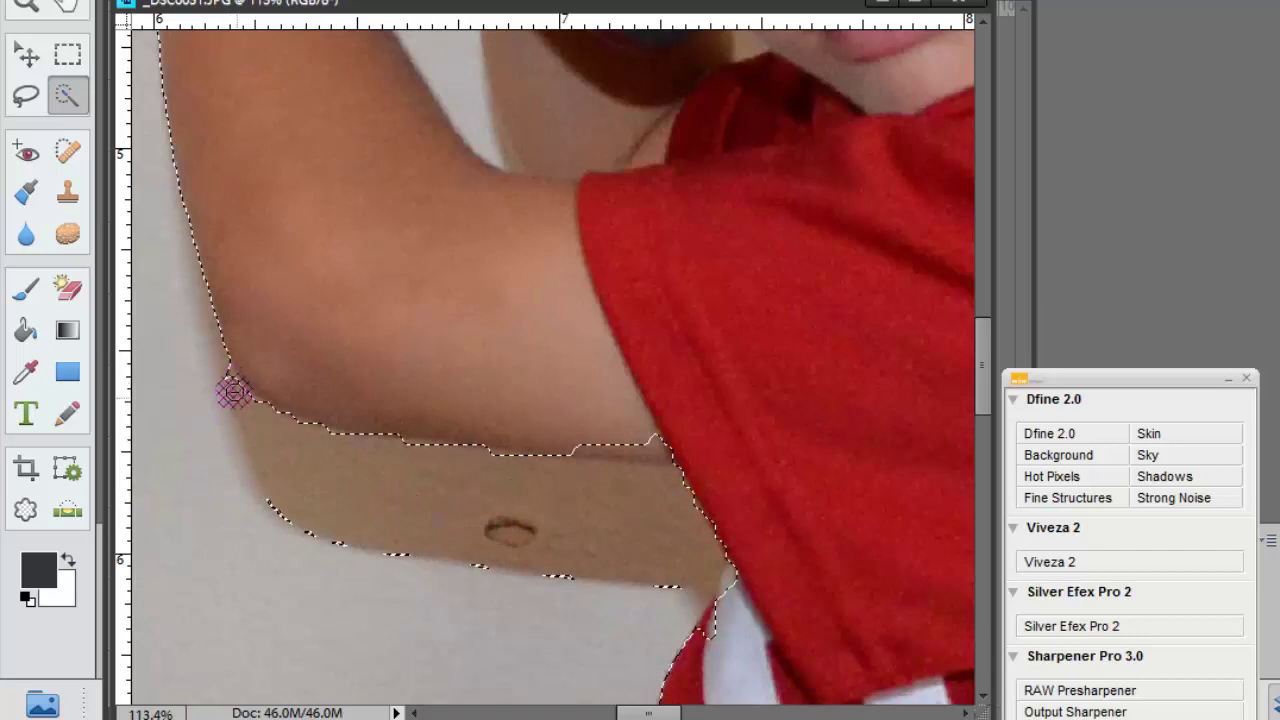
pyautogui.moveTo(260, 514)
pyautogui.mouseDown()
pyautogui.moveTo(413, 586)
pyautogui.moveTo(362, 559)
pyautogui.moveTo(680, 588)
pyautogui.mouseUp()
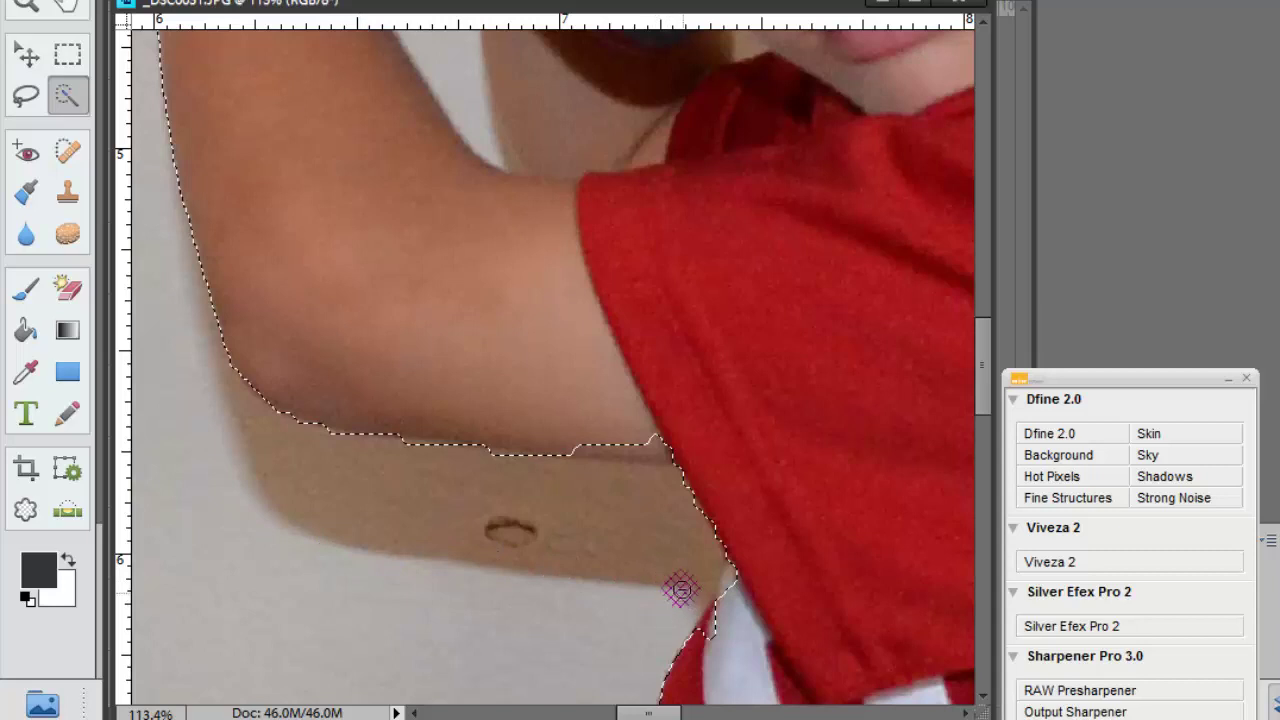
pyautogui.scroll(1, 817, 437)
pyautogui.moveTo(990, 375); pyautogui.dragTo(982, 270)
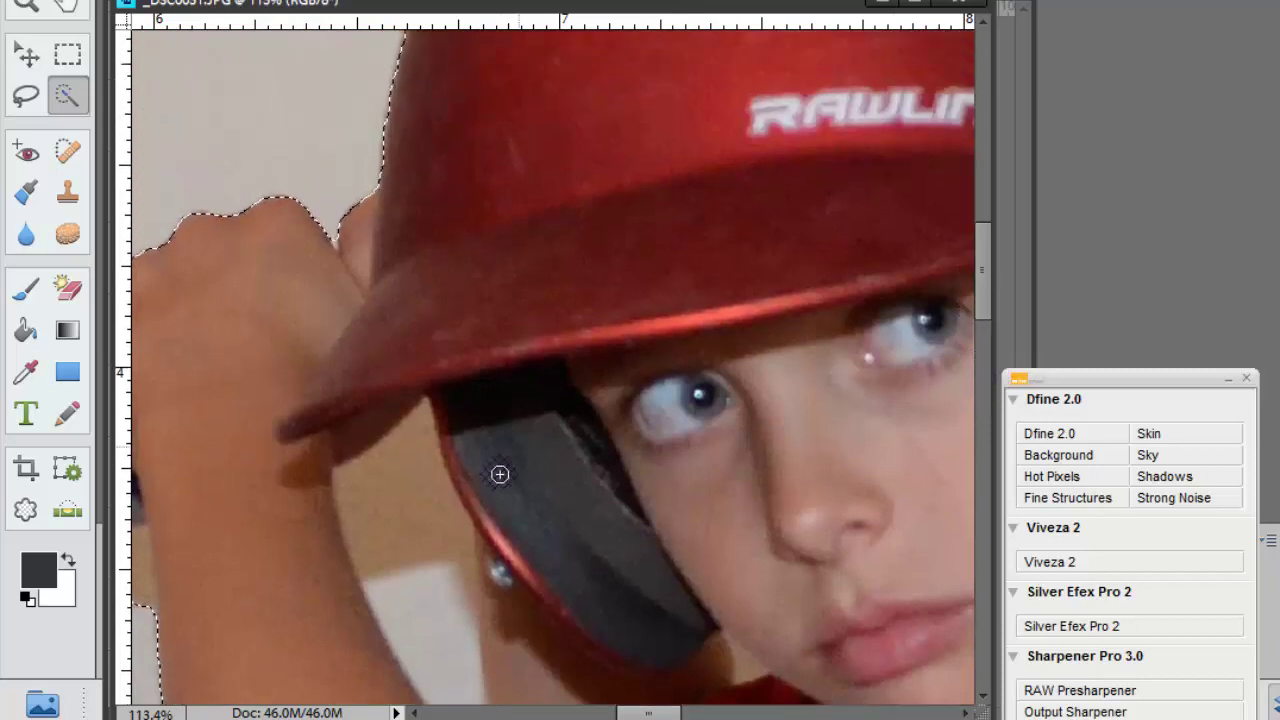
pyautogui.moveTo(416, 511); pyautogui.dragTo(438, 642)
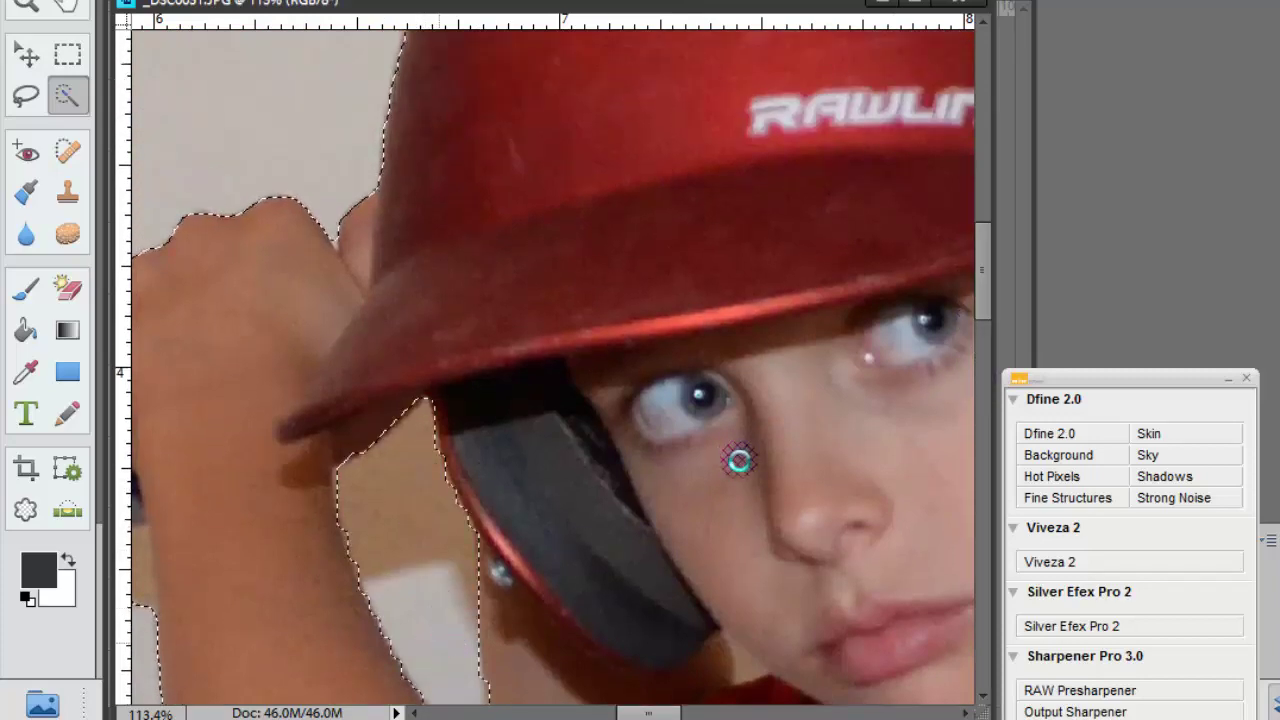
pyautogui.scroll(-3, 950, 326)
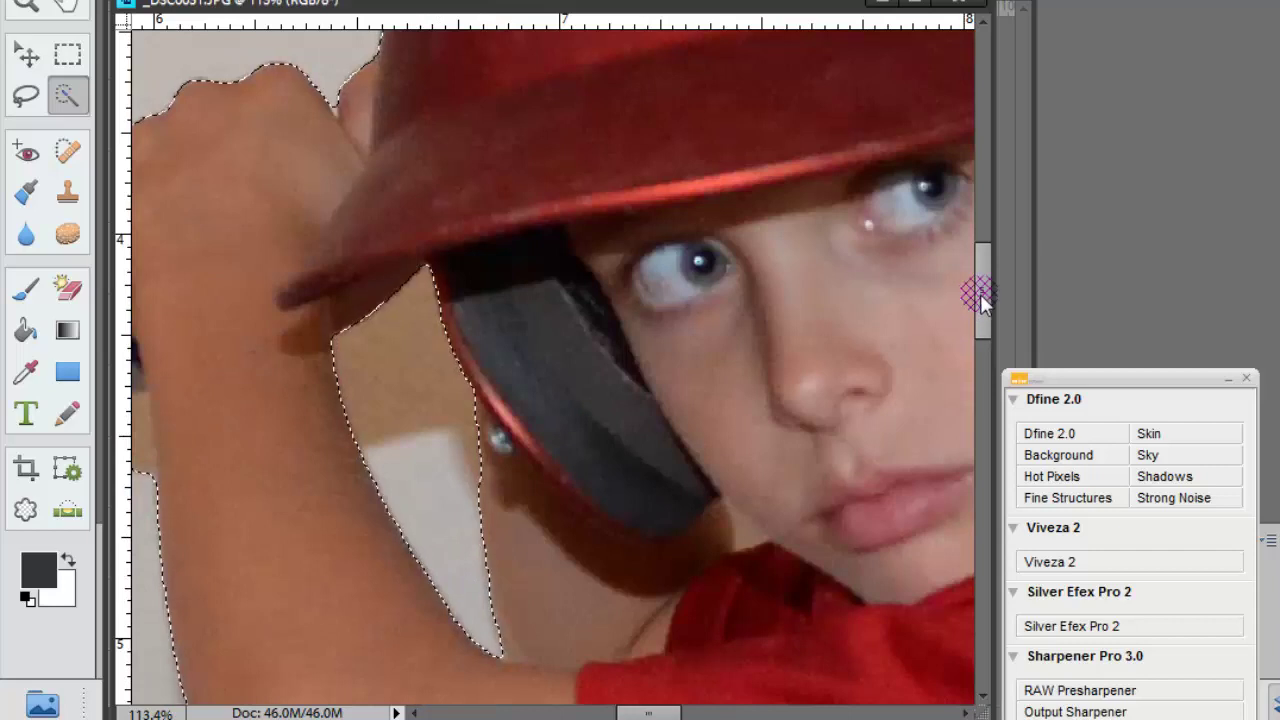
pyautogui.click(598, 614)
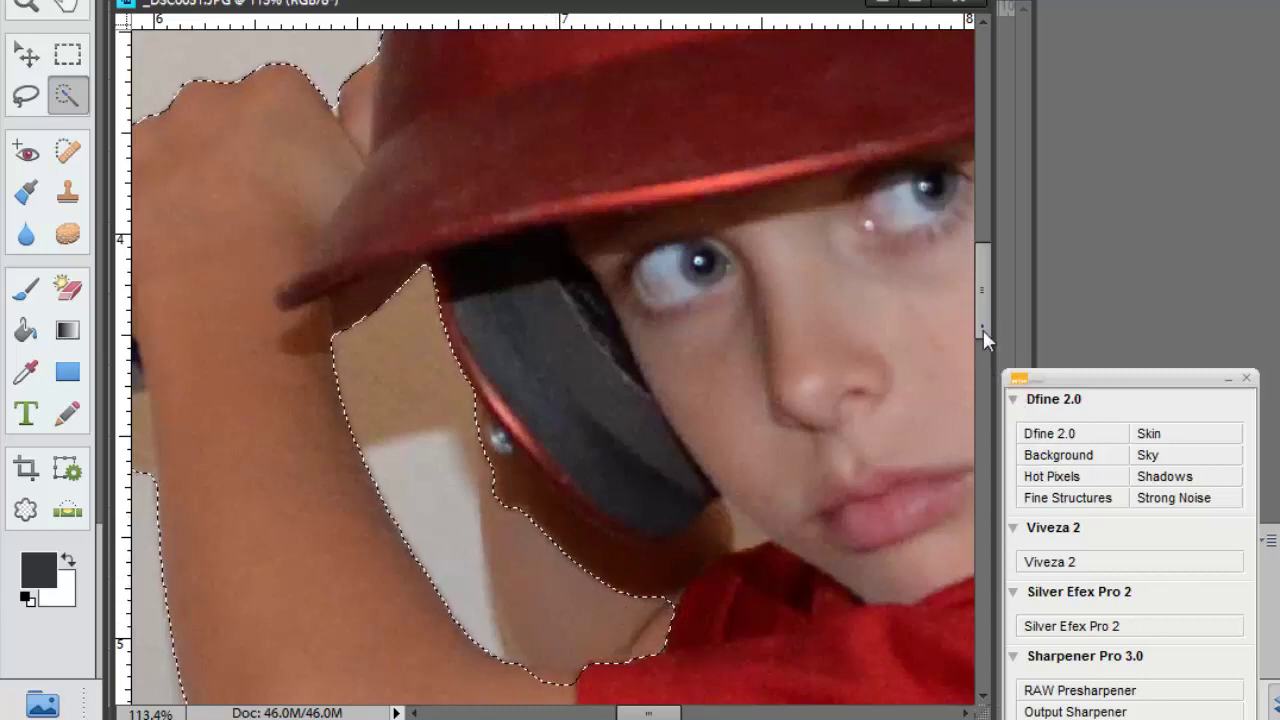
pyautogui.moveTo(983, 330); pyautogui.dragTo(970, 370)
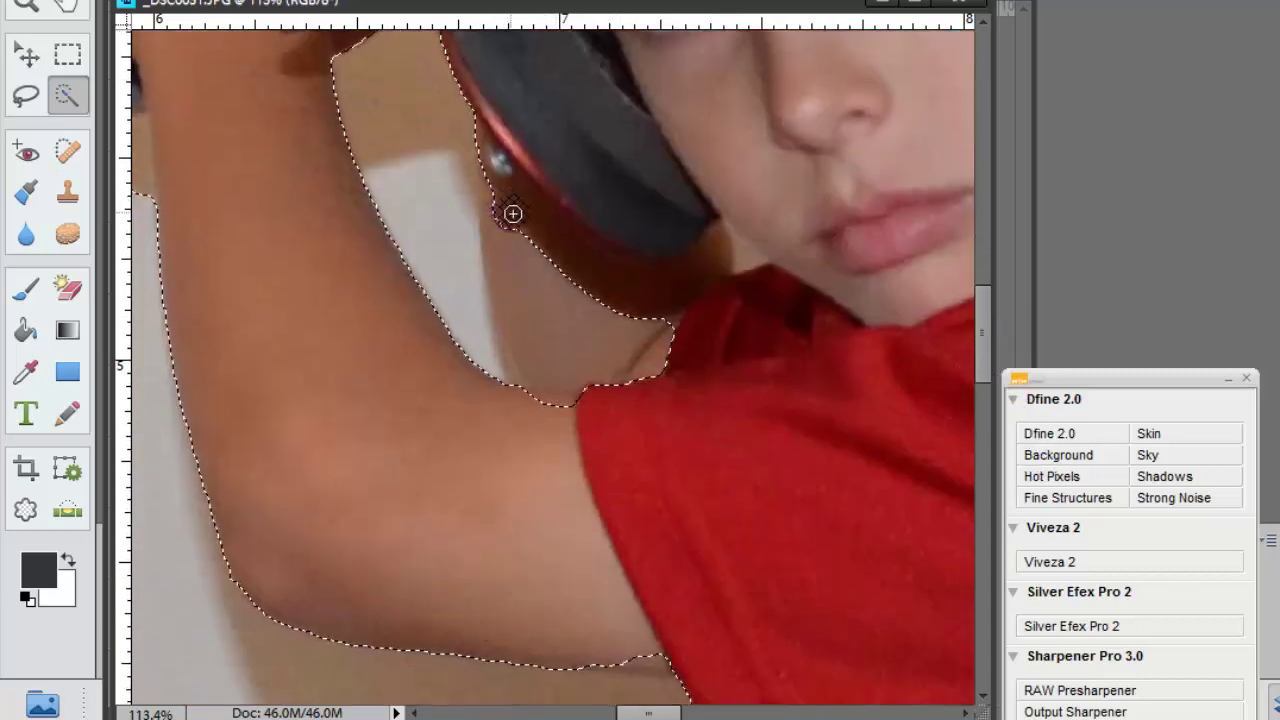
# Step: Trim the selection edge along the ear guard, ear and elbow
pyautogui.moveTo(506, 211)
pyautogui.mouseDown()
pyautogui.moveTo(598, 281)
pyautogui.moveTo(657, 292)
pyautogui.mouseUp()
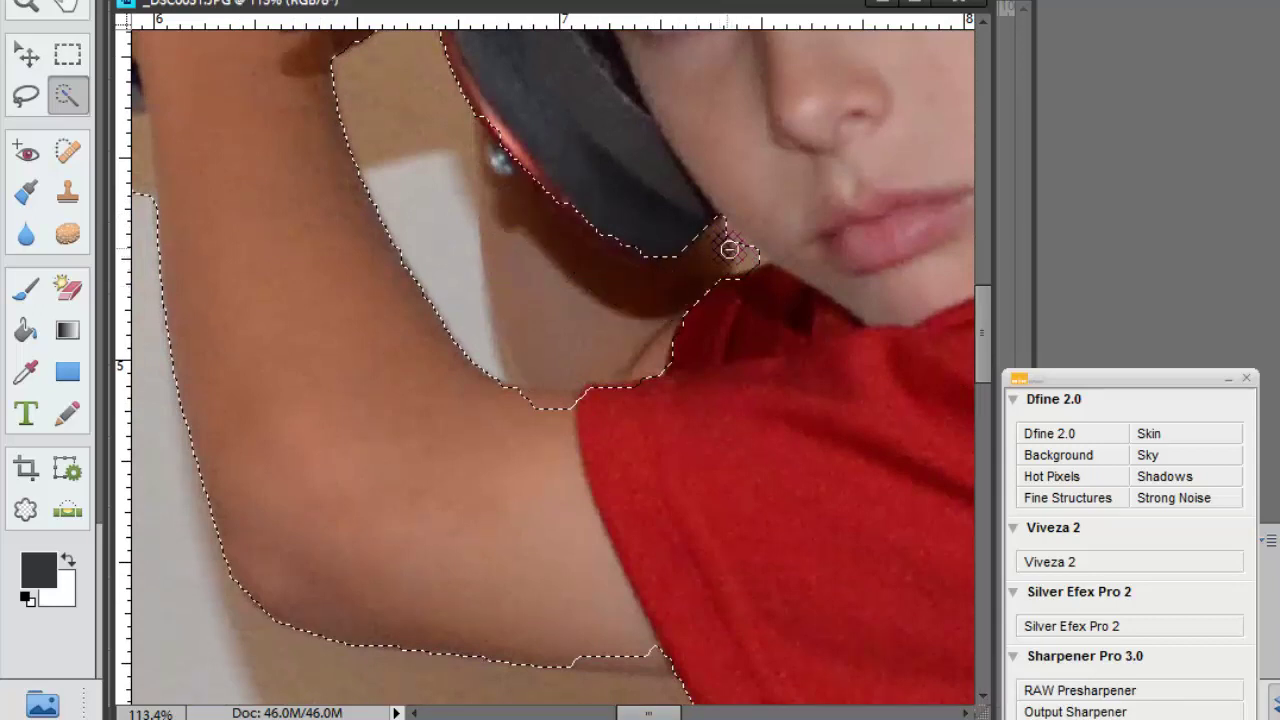
pyautogui.moveTo(732, 241); pyautogui.dragTo(740, 250)
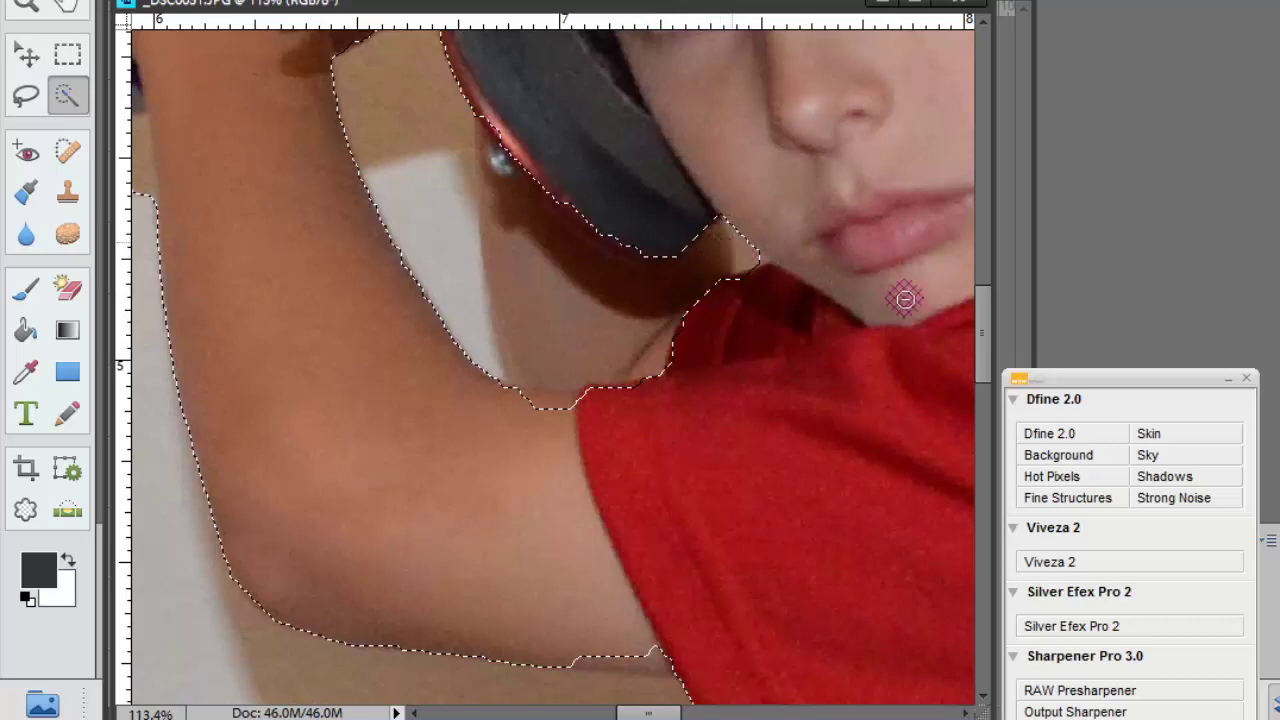
pyautogui.moveTo(660, 698)
pyautogui.mouseDown()
pyautogui.moveTo(655, 711)
pyautogui.moveTo(740, 710)
pyautogui.moveTo(723, 710)
pyautogui.mouseUp()
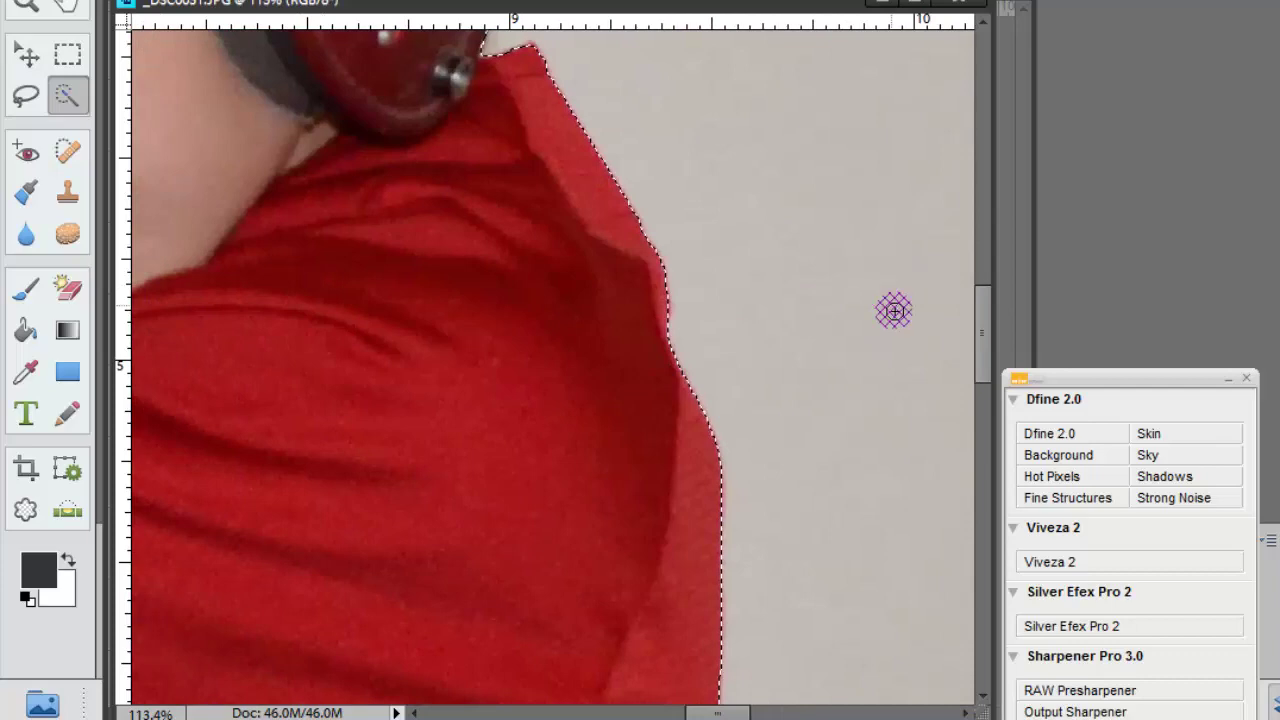
pyautogui.moveTo(986, 351); pyautogui.dragTo(972, 226)
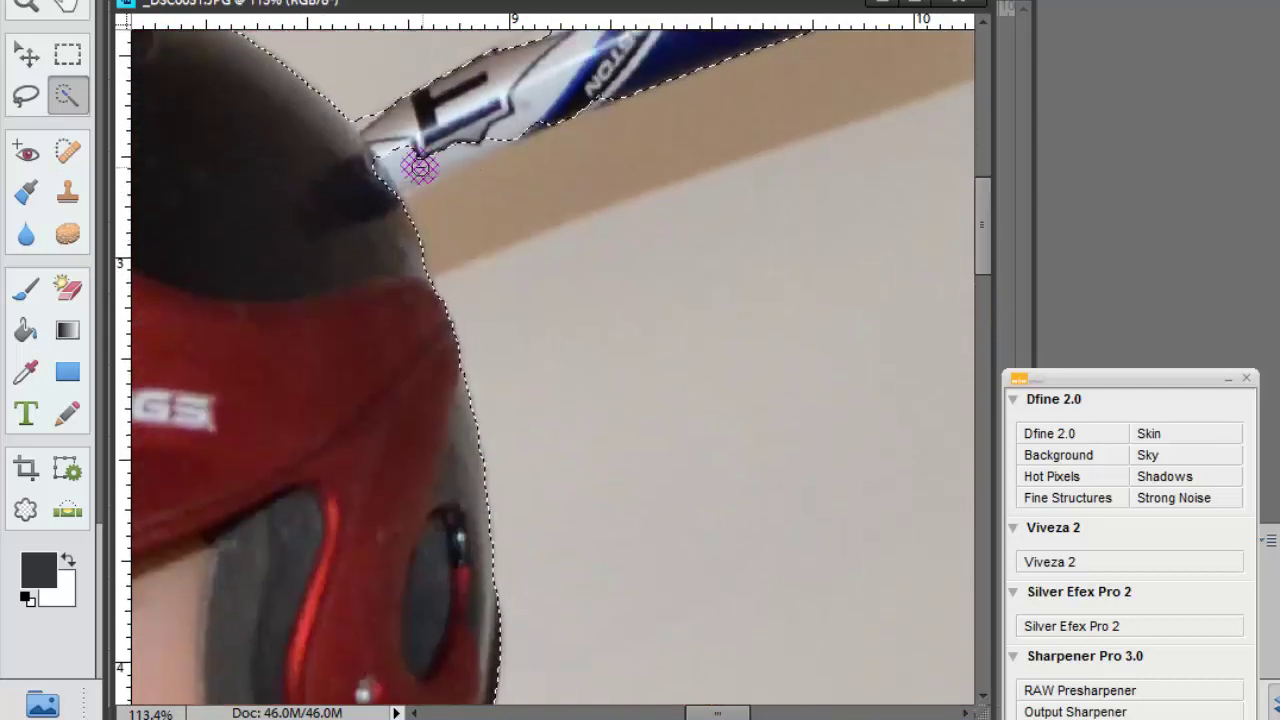
# Step: Tighten the selection along the bat handle and upper edge, removing background above the bat
pyautogui.moveTo(400, 175); pyautogui.dragTo(478, 160)
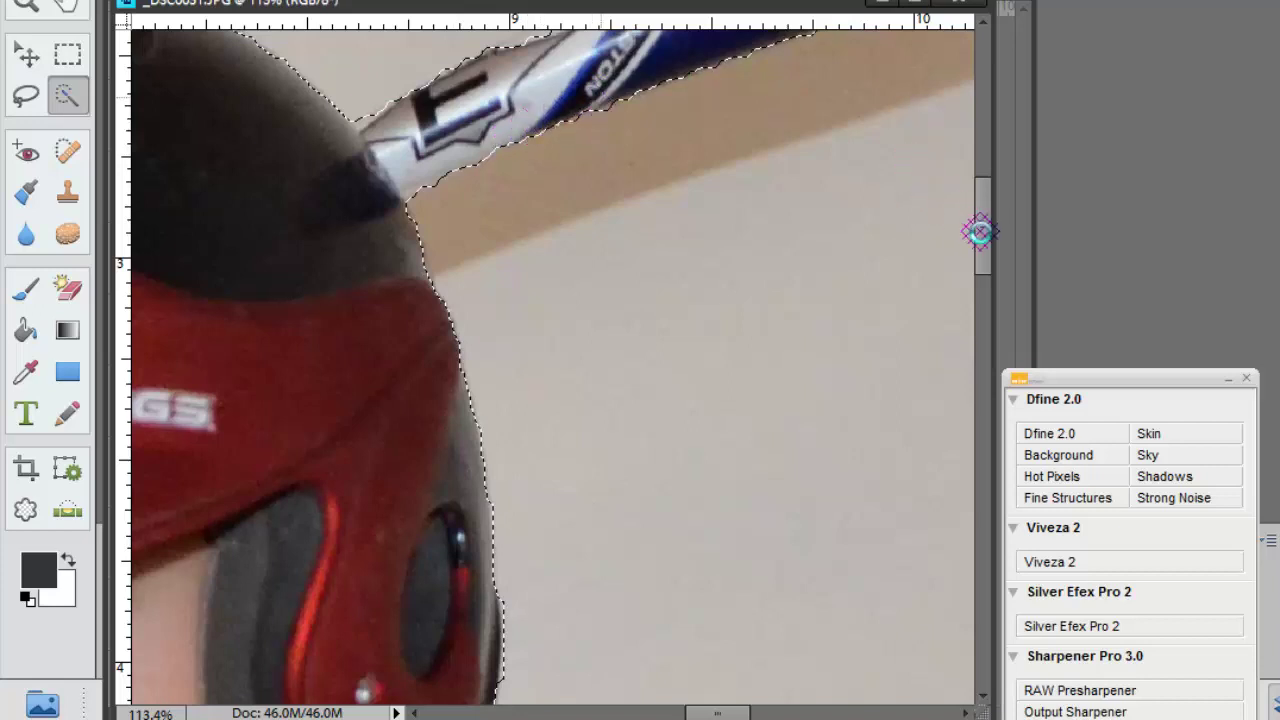
pyautogui.moveTo(986, 234); pyautogui.dragTo(986, 196)
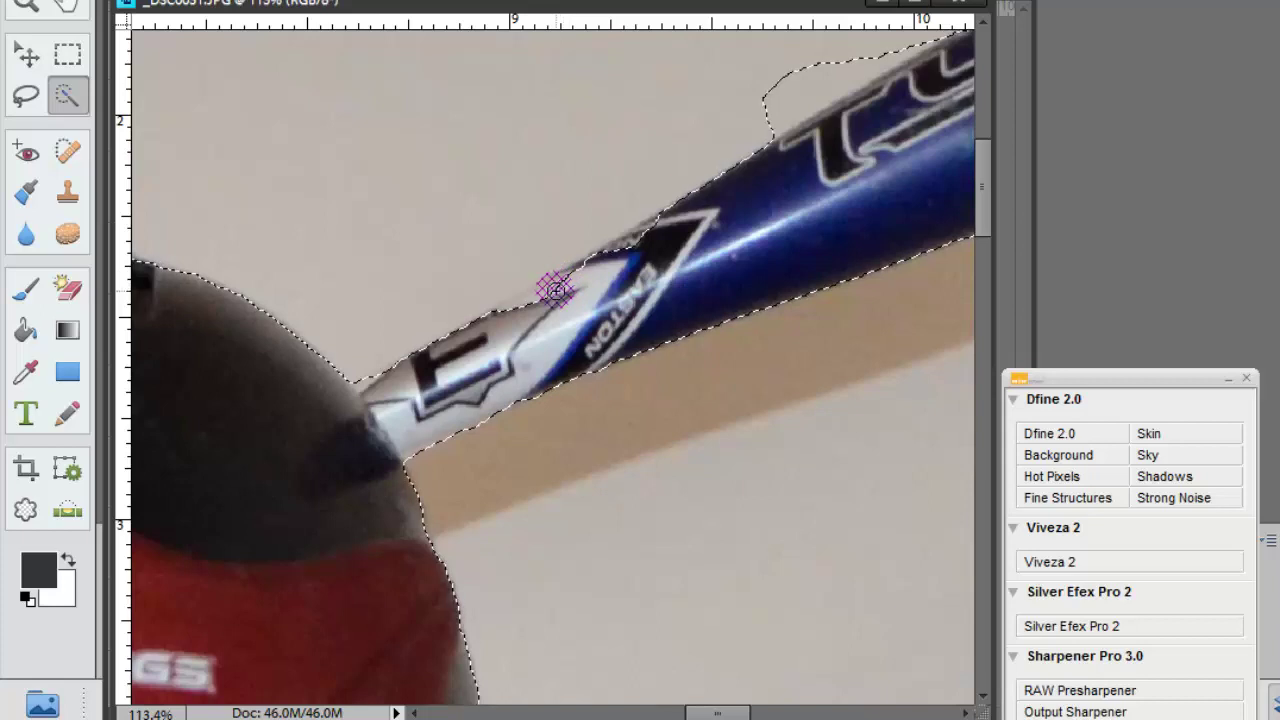
pyautogui.moveTo(522, 304)
pyautogui.mouseDown()
pyautogui.moveTo(549, 277)
pyautogui.moveTo(622, 250)
pyautogui.mouseUp()
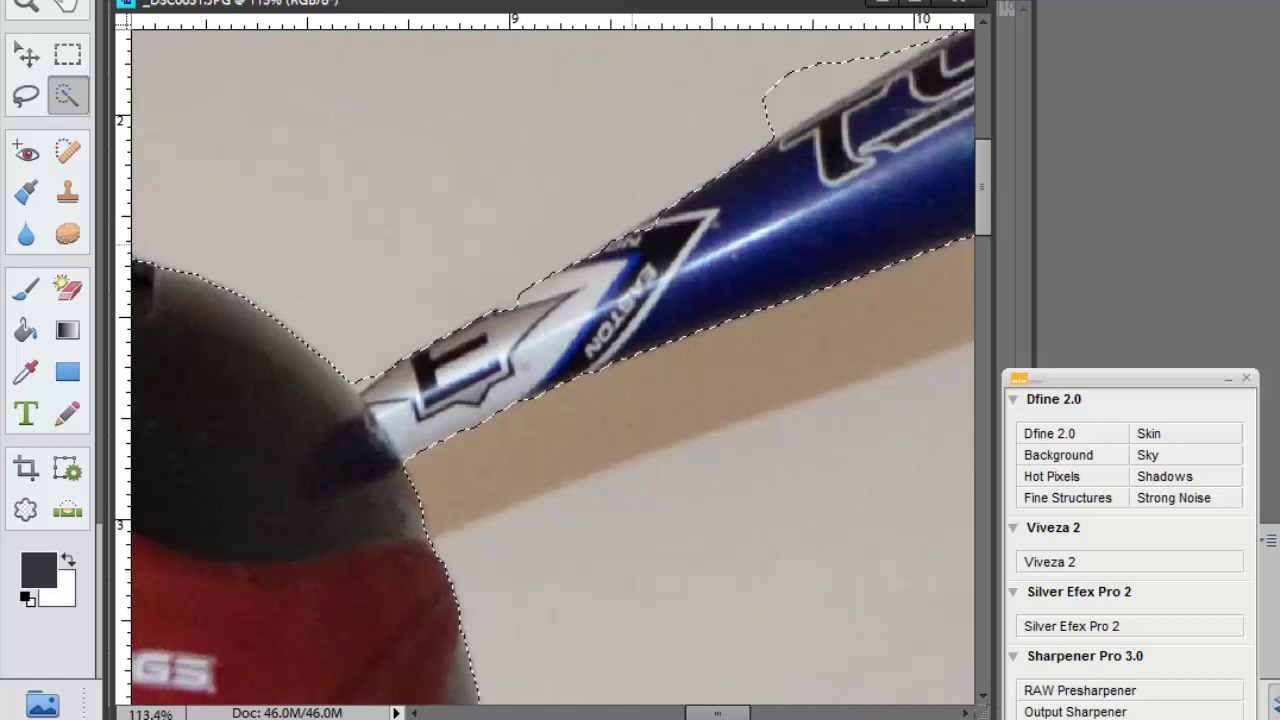
pyautogui.scroll(3, 979, 212)
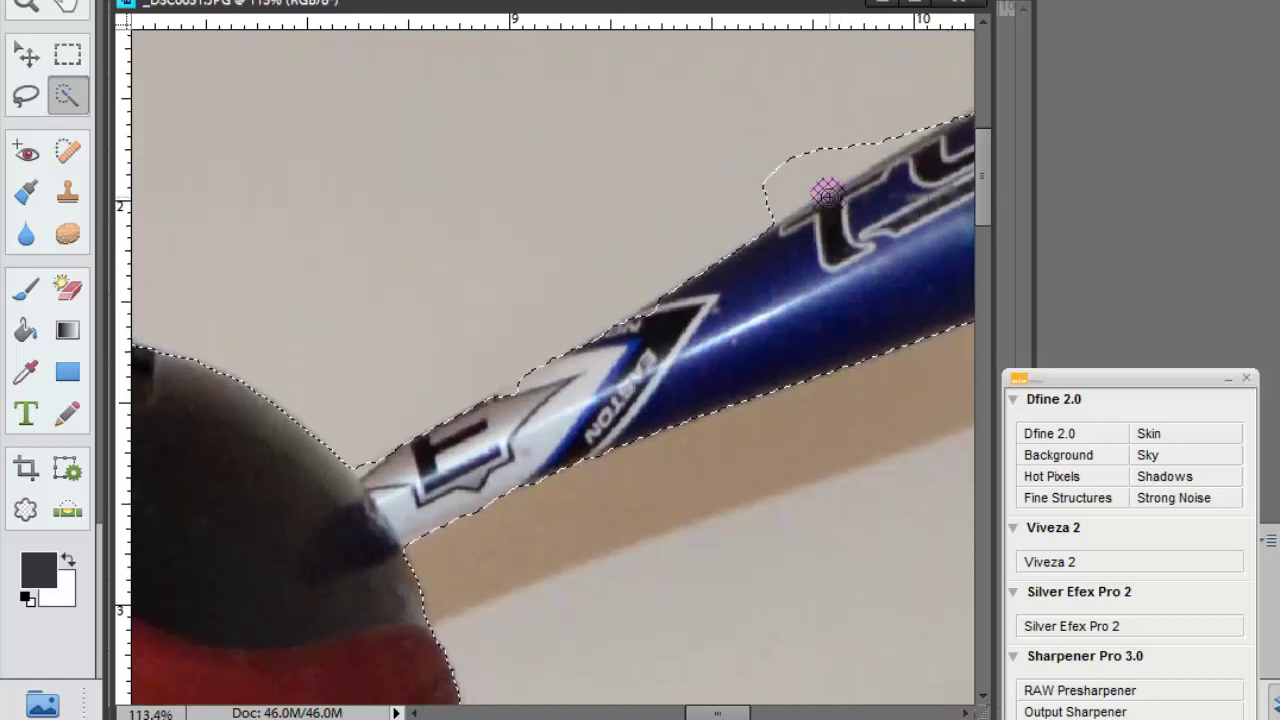
pyautogui.moveTo(765, 191)
pyautogui.mouseDown()
pyautogui.moveTo(823, 157)
pyautogui.moveTo(738, 200)
pyautogui.moveTo(865, 145)
pyautogui.moveTo(801, 161)
pyautogui.moveTo(752, 203)
pyautogui.moveTo(814, 185)
pyautogui.moveTo(782, 206)
pyautogui.moveTo(931, 114)
pyautogui.mouseUp()
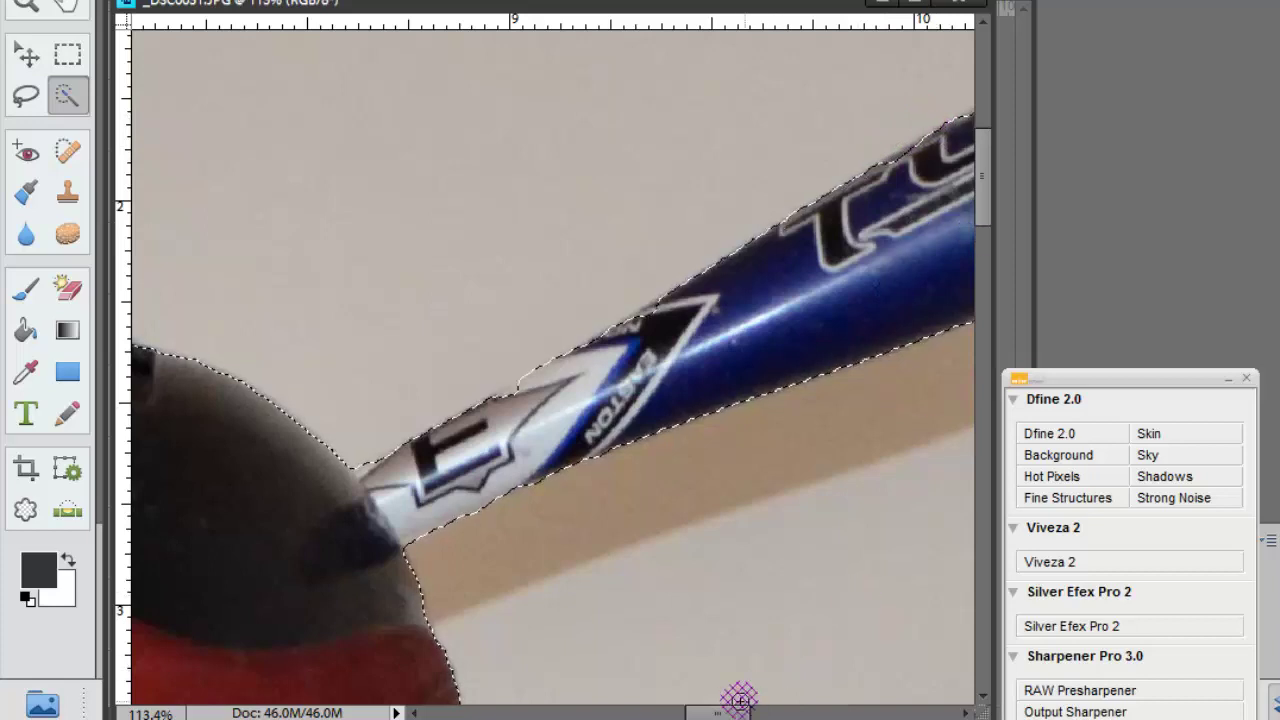
pyautogui.moveTo(729, 700); pyautogui.dragTo(783, 697)
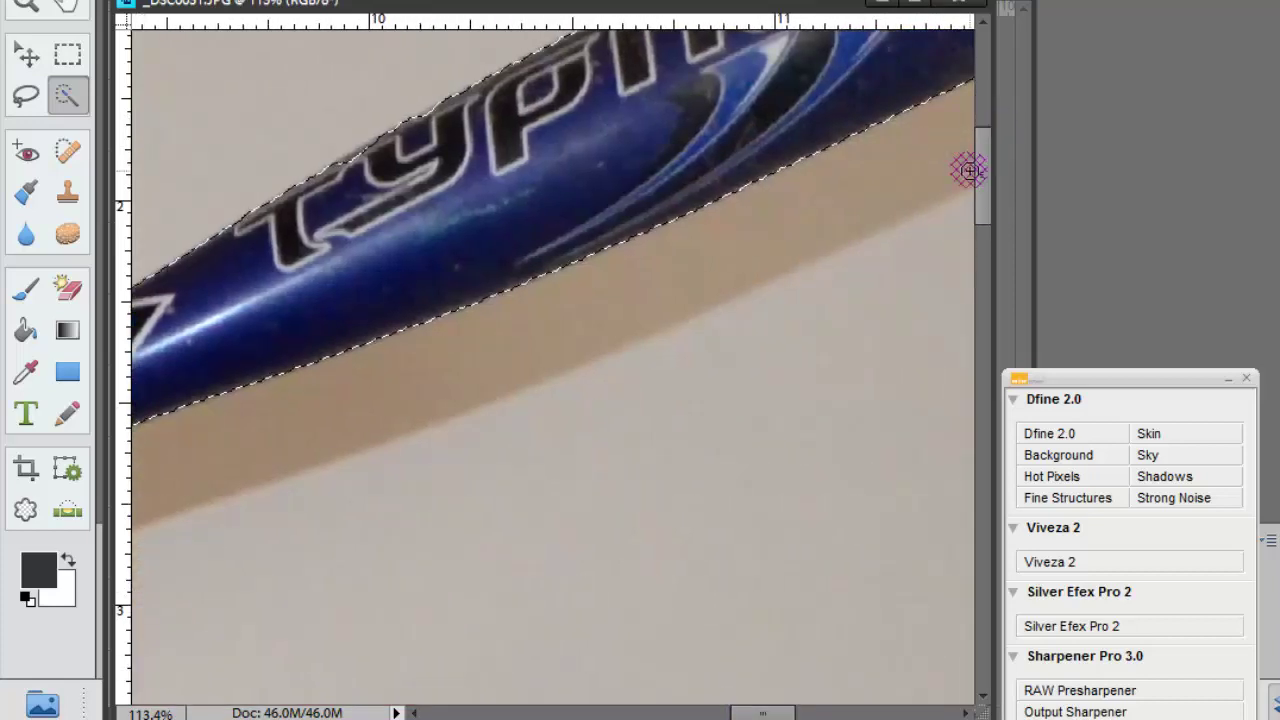
pyautogui.moveTo(984, 187); pyautogui.dragTo(984, 146)
pyautogui.moveTo(760, 712); pyautogui.dragTo(643, 712)
pyautogui.moveTo(985, 157); pyautogui.dragTo(972, 316)
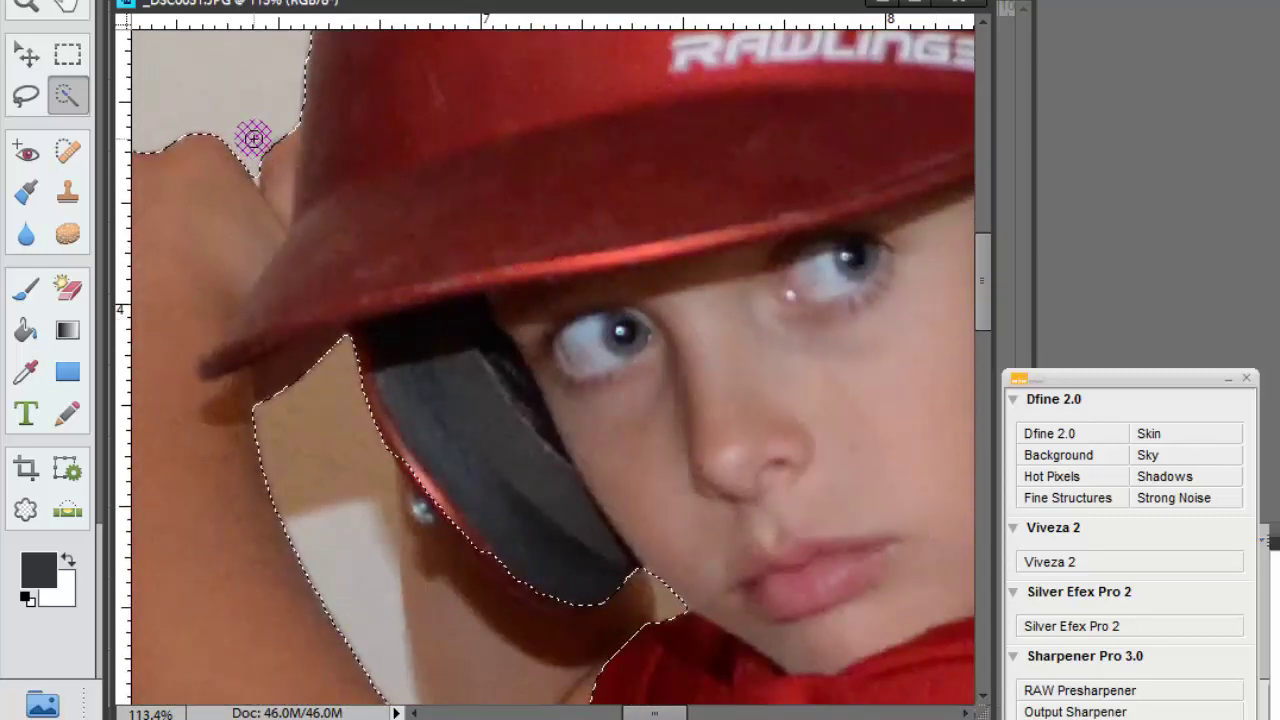
# Step: Fit the photo, then drag the selected batter into the poster, right of the name banner
pyautogui.doubleClick(67, 5)
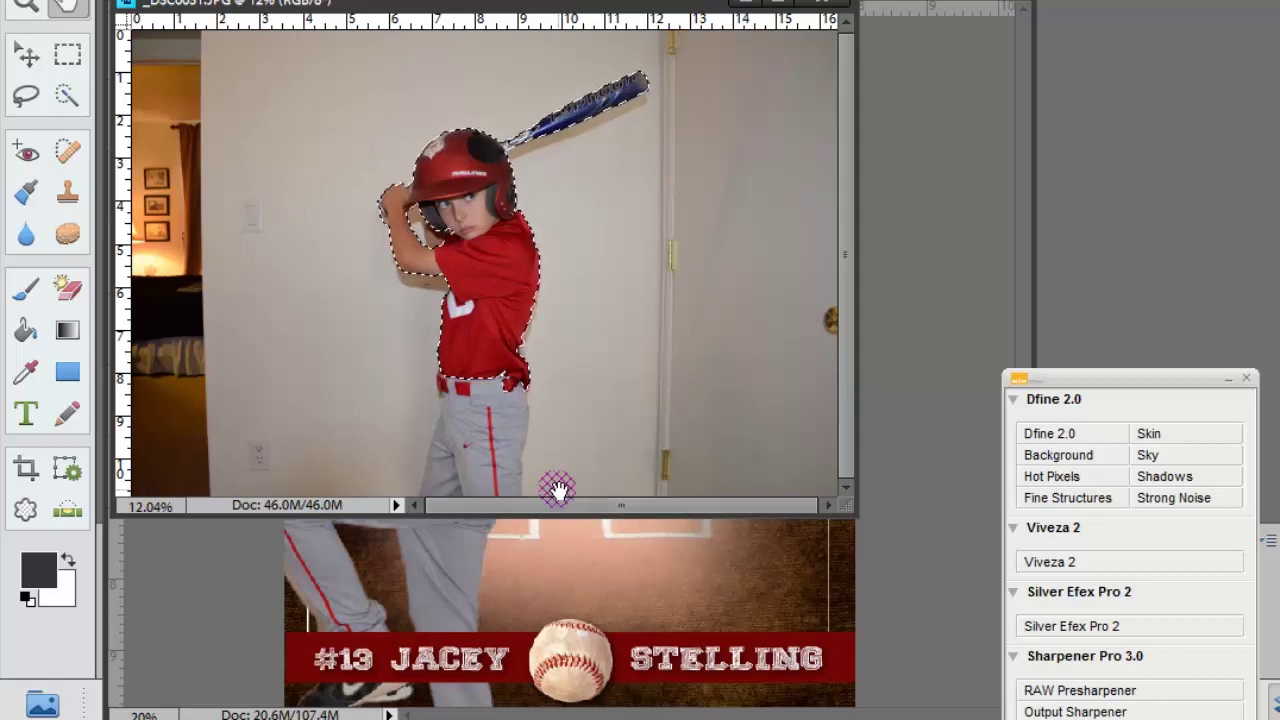
pyautogui.click(26, 54)
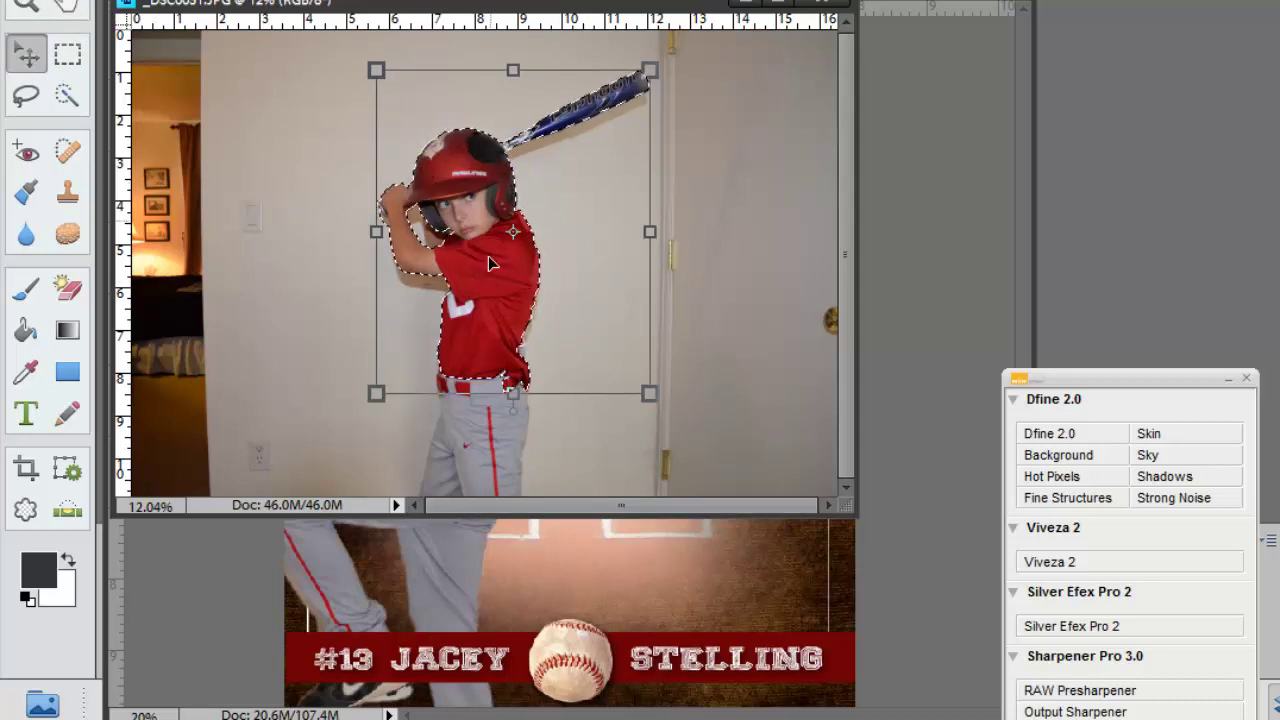
pyautogui.moveTo(487, 333); pyautogui.dragTo(571, 571)
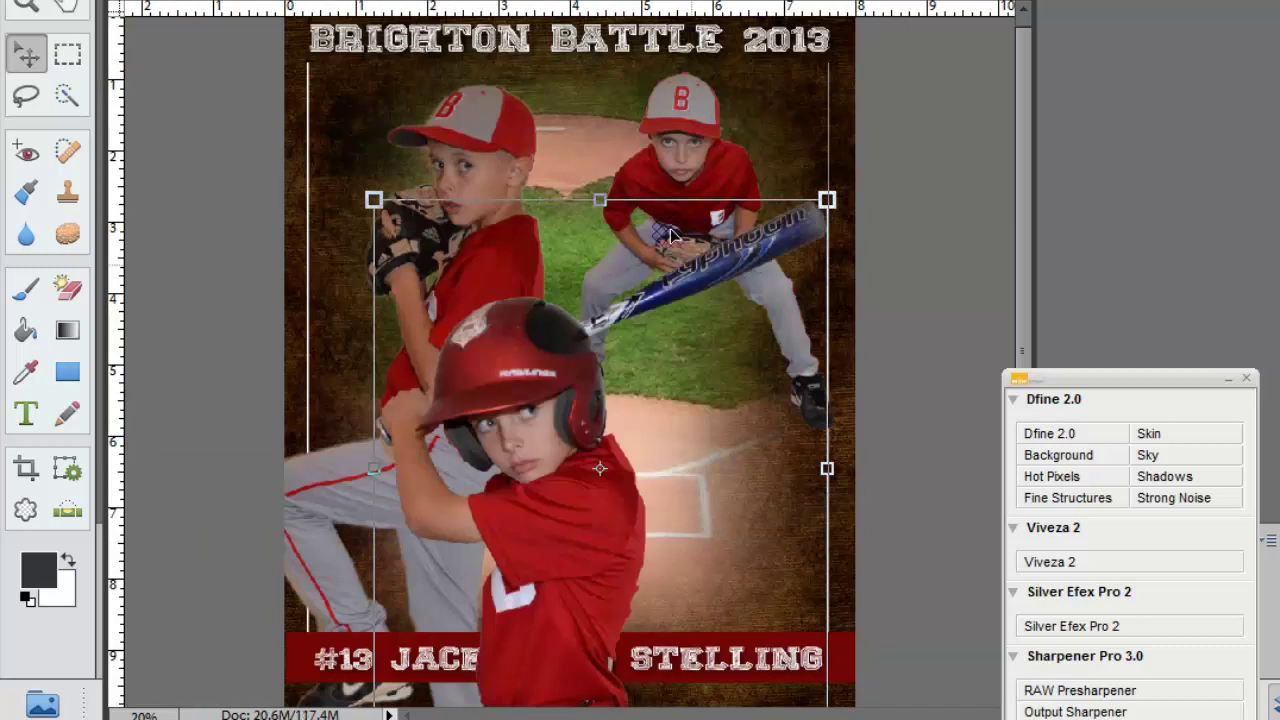
pyautogui.moveTo(588, 510); pyautogui.dragTo(728, 511)
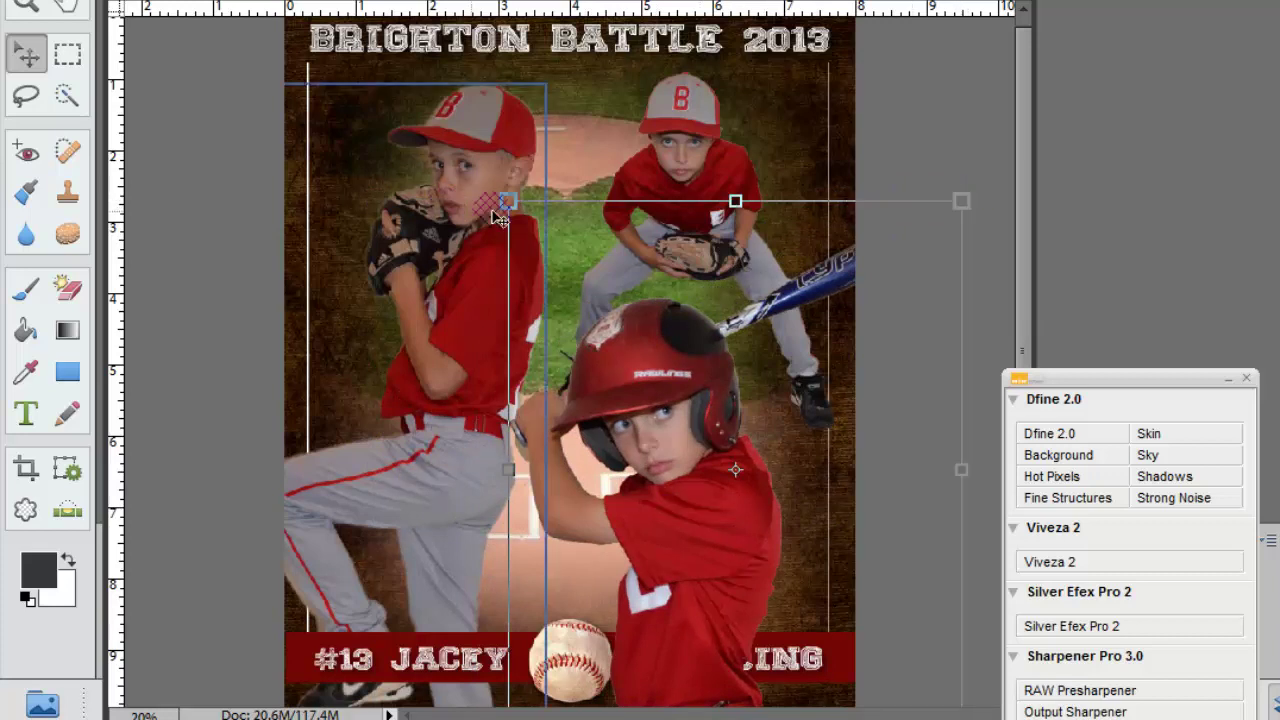
# Step: Resize the new batter layer with its corner handles and commit the transform
pyautogui.moveTo(508, 201); pyautogui.dragTo(574, 277)
pyautogui.moveTo(759, 585); pyautogui.dragTo(728, 587)
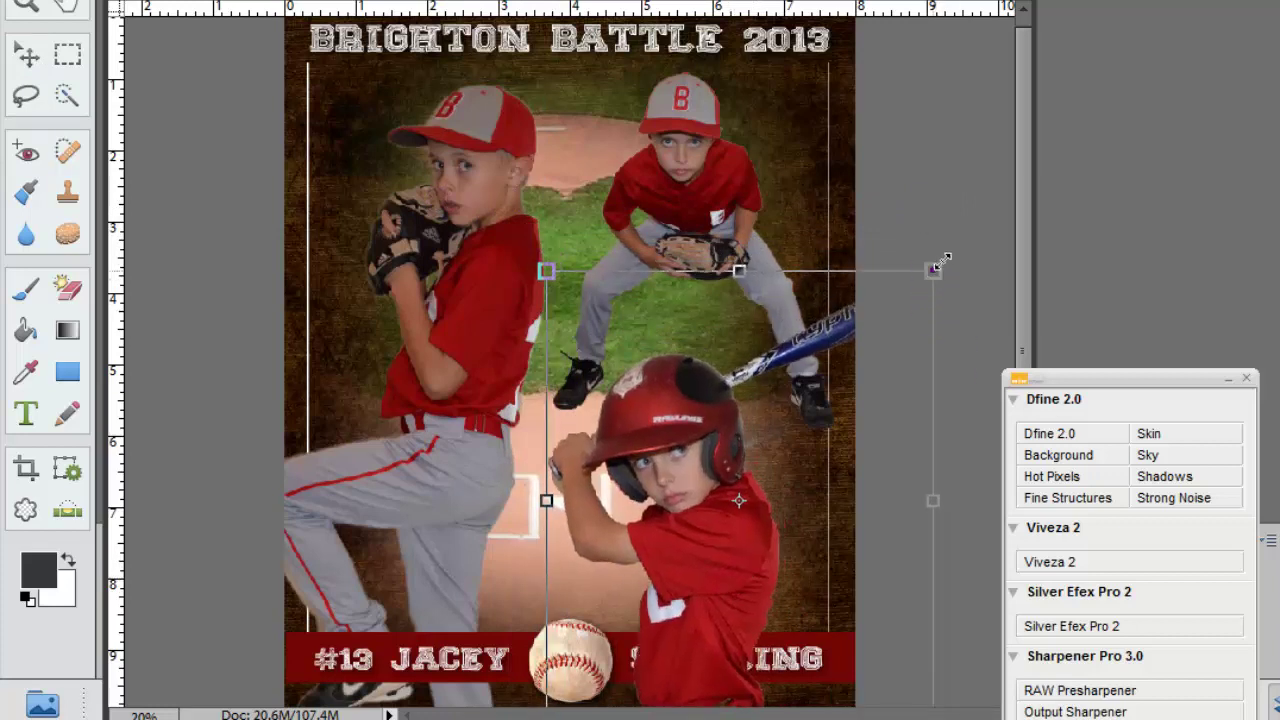
pyautogui.moveTo(940, 264); pyautogui.dragTo(956, 246)
pyautogui.click(862, 692)
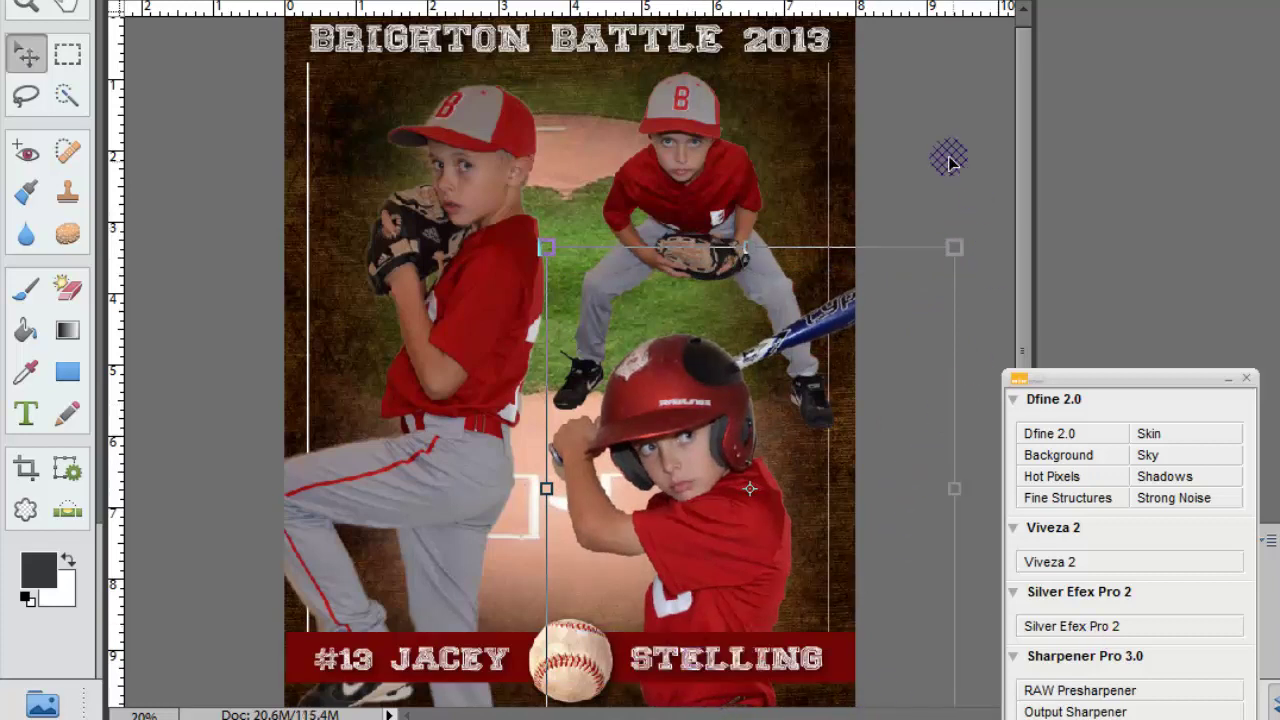
# Step: Inspect the batter's cut-out edges at 100% actual pixels
pyautogui.doubleClick(27, 8)
pyautogui.scroll(-5, 820, 389)
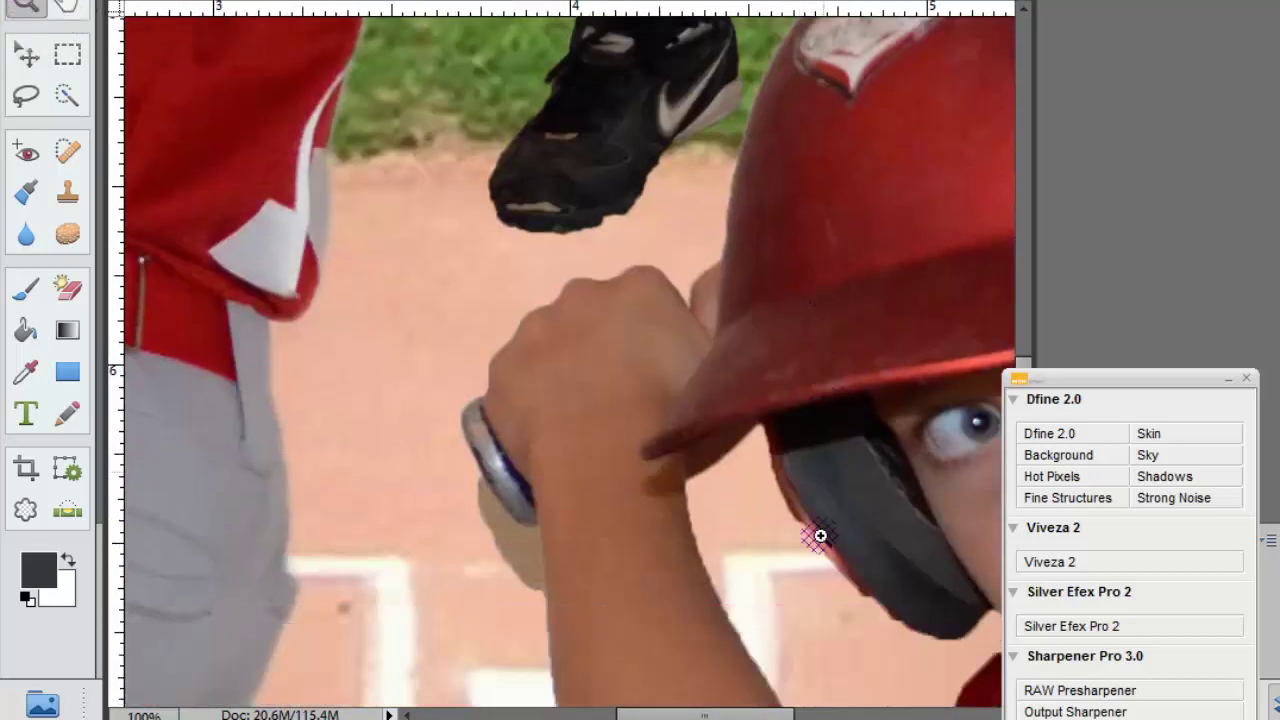
pyautogui.moveTo(747, 716); pyautogui.dragTo(893, 716)
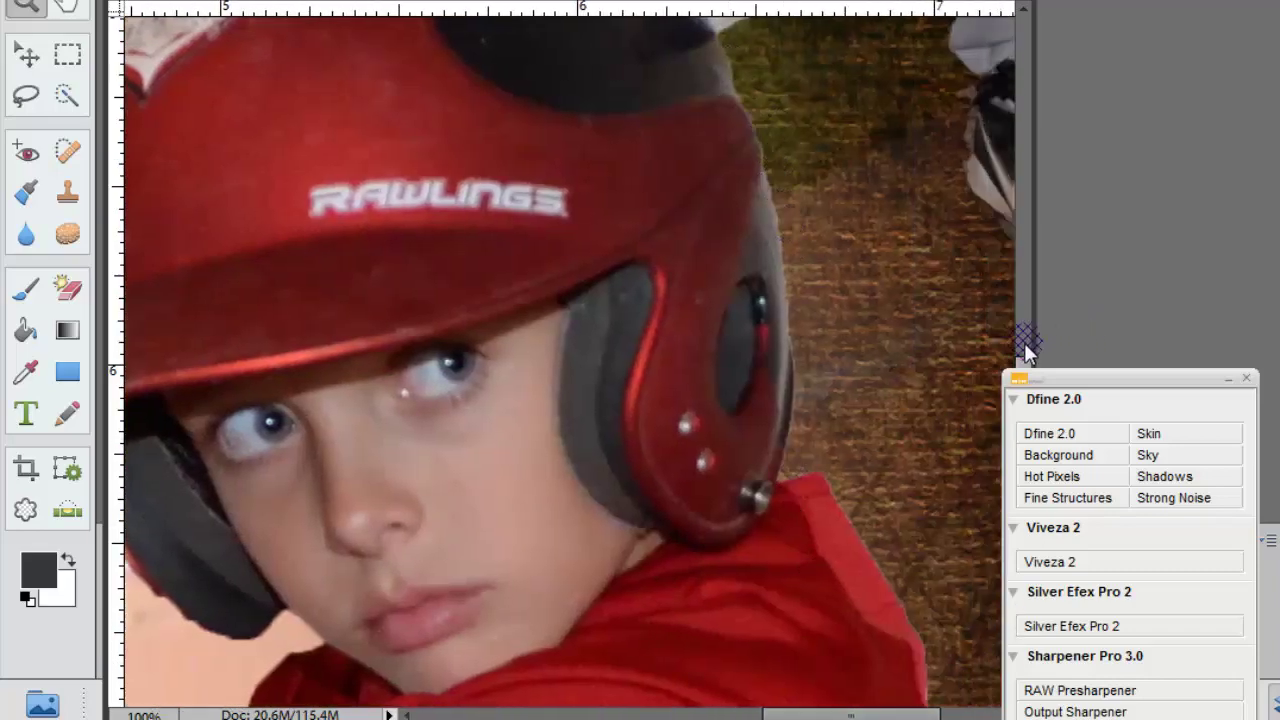
pyautogui.moveTo(1027, 355); pyautogui.dragTo(1017, 294)
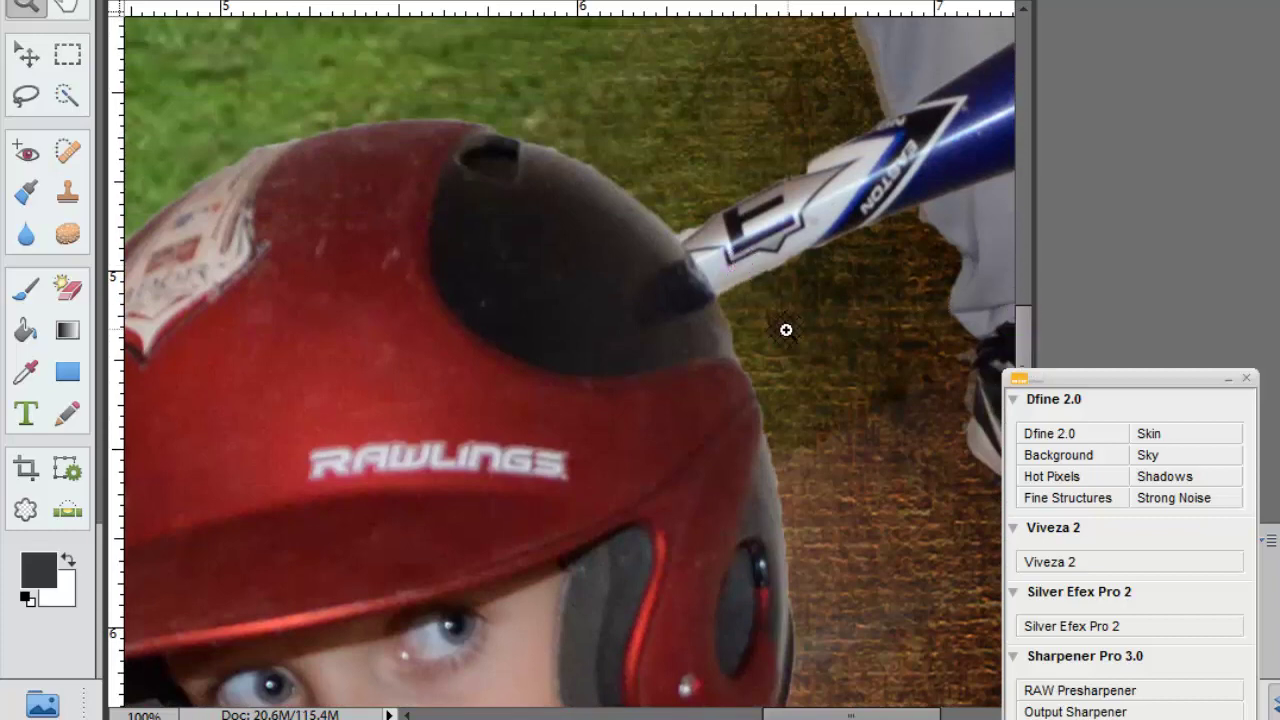
# Step: Fit the poster in the window and nudge the batter layer slightly lower
pyautogui.doubleClick(62, 8)
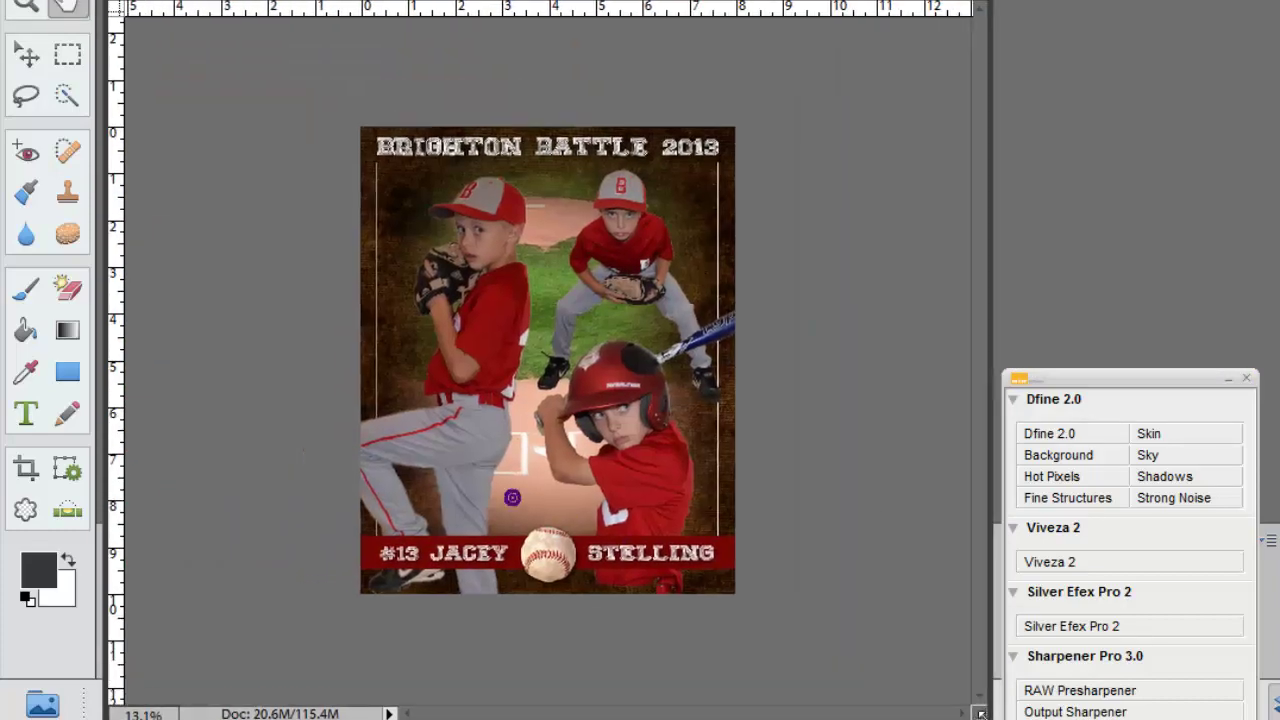
pyautogui.click(26, 54)
pyautogui.moveTo(674, 484); pyautogui.dragTo(669, 495)
pyautogui.moveTo(860, 231); pyautogui.dragTo(884, 400)
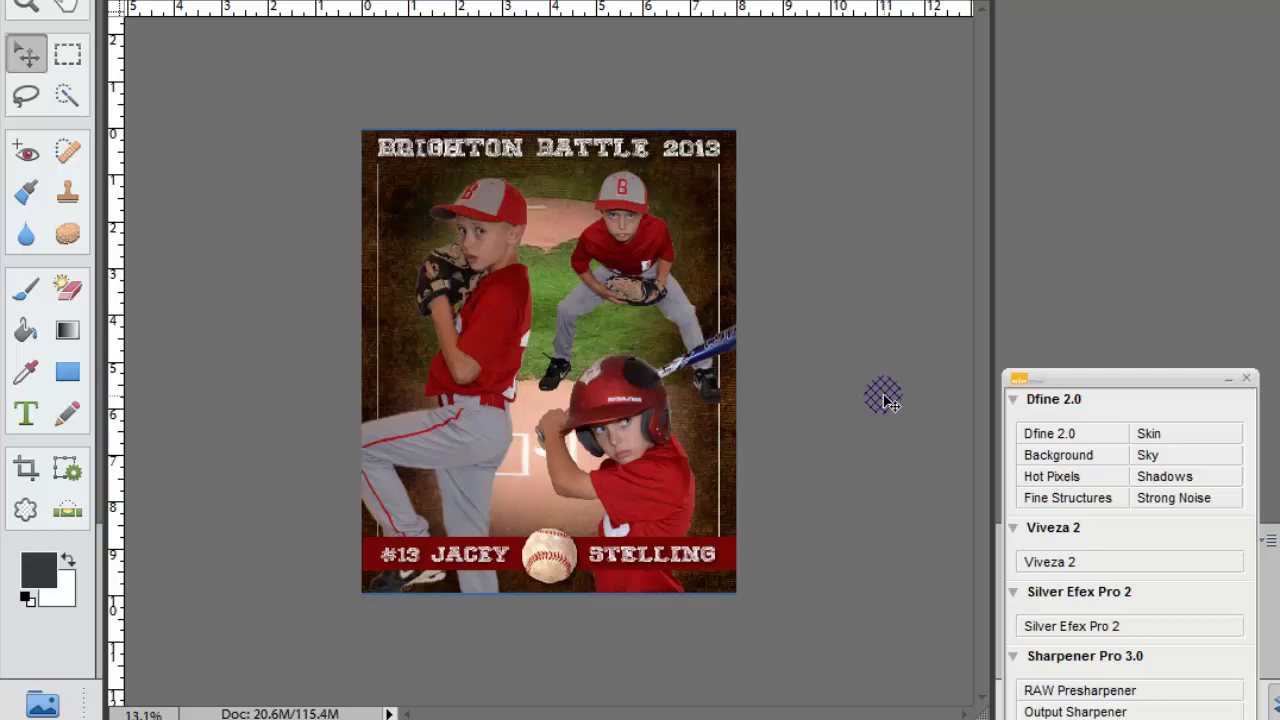
pyautogui.moveTo(884, 400); pyautogui.dragTo(280, 651)
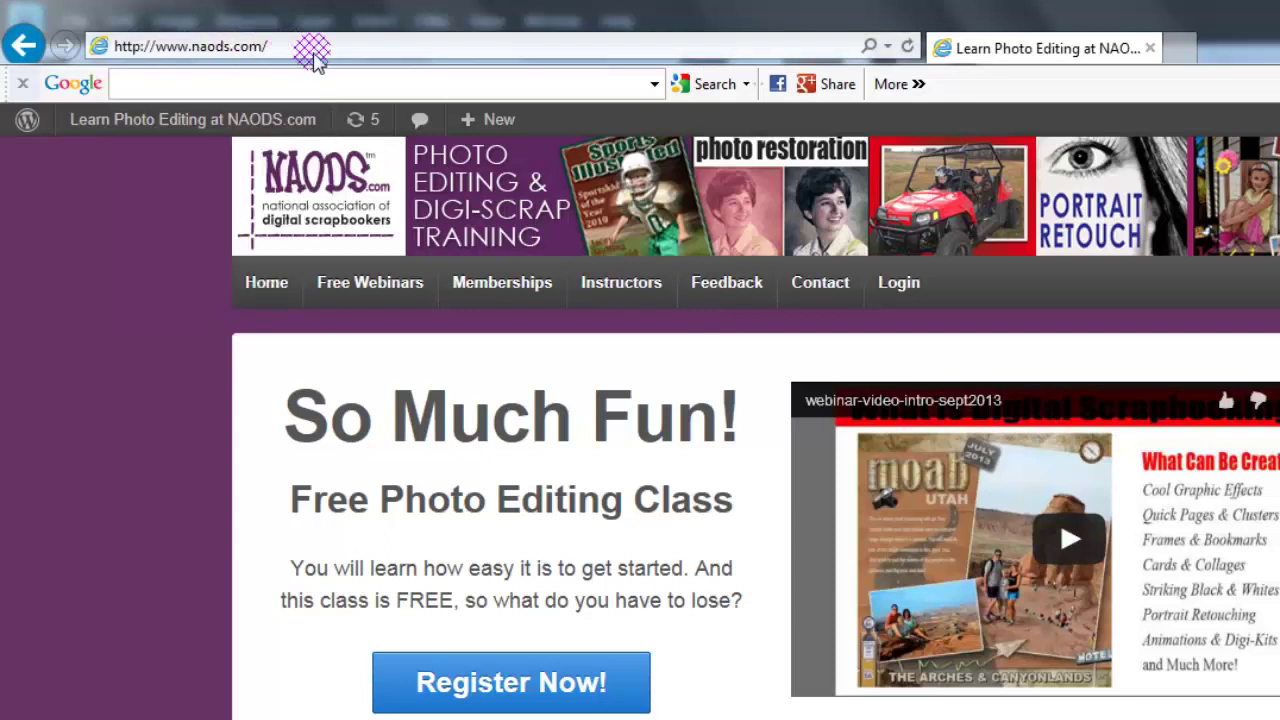
# Step: Go to the Free Webinars page from the NAODS.com navigation bar
pyautogui.moveTo(420, 288)
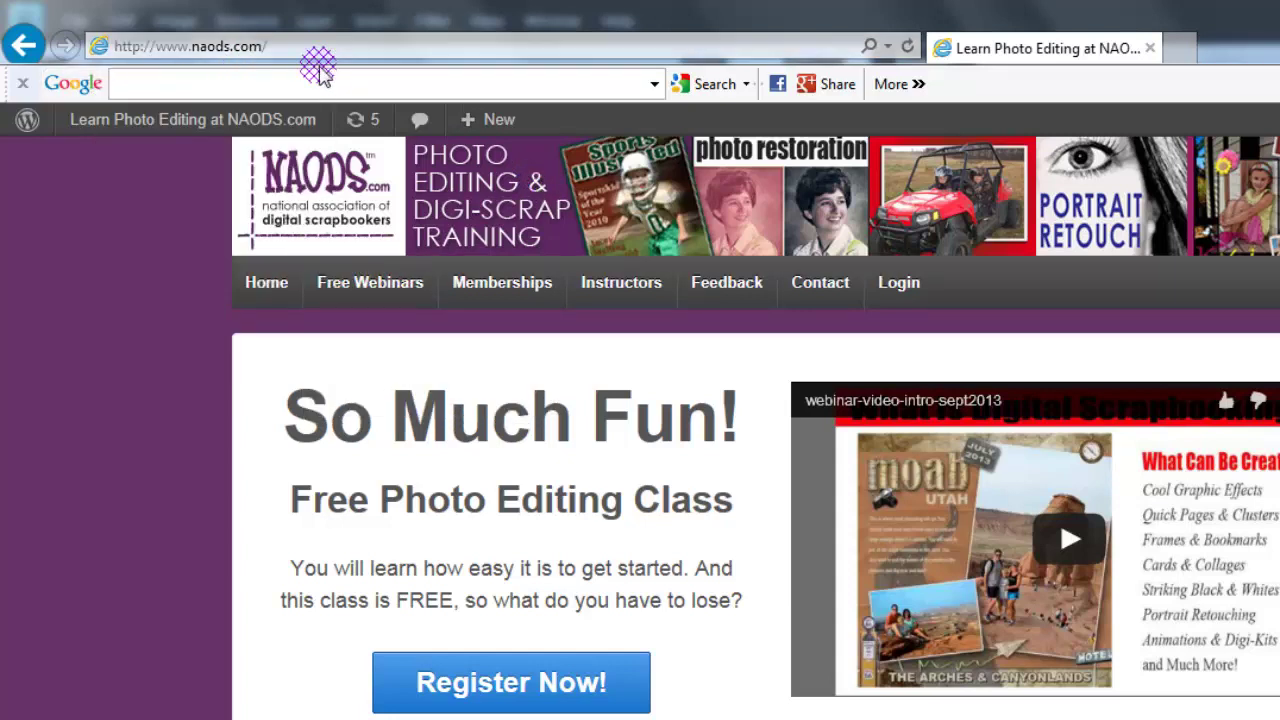
pyautogui.moveTo(366, 287)
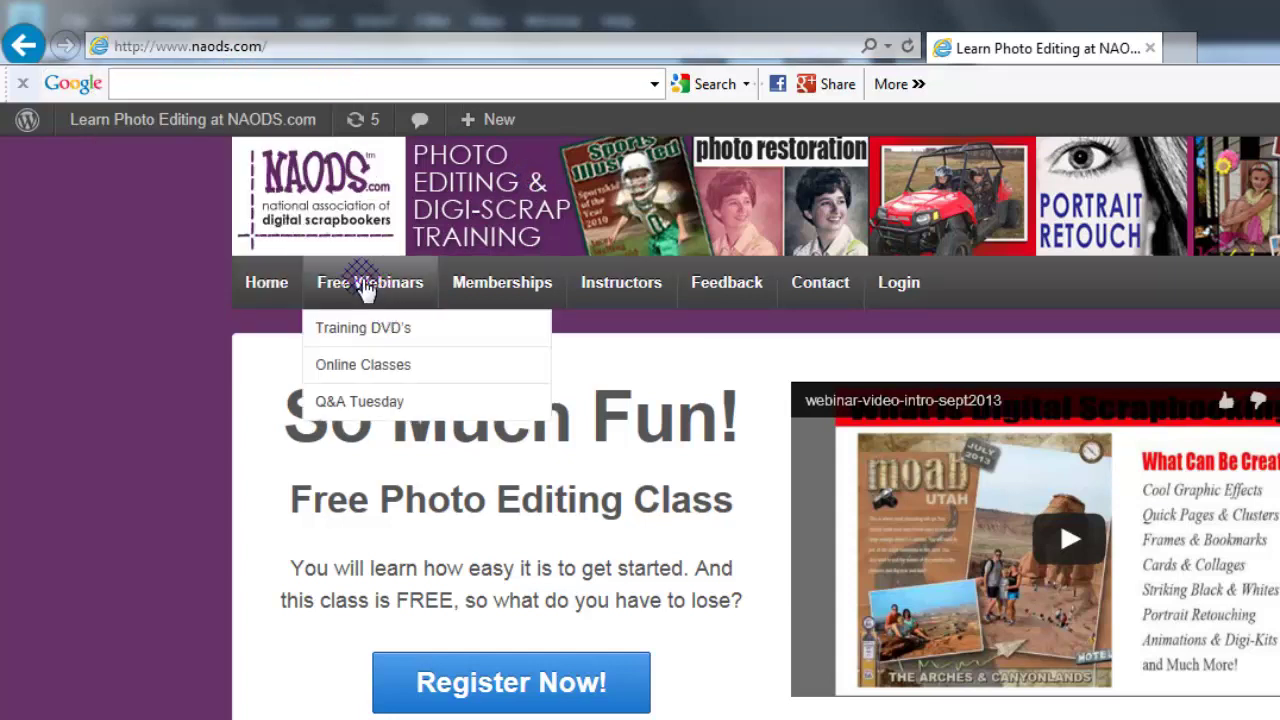
pyautogui.click(366, 288)
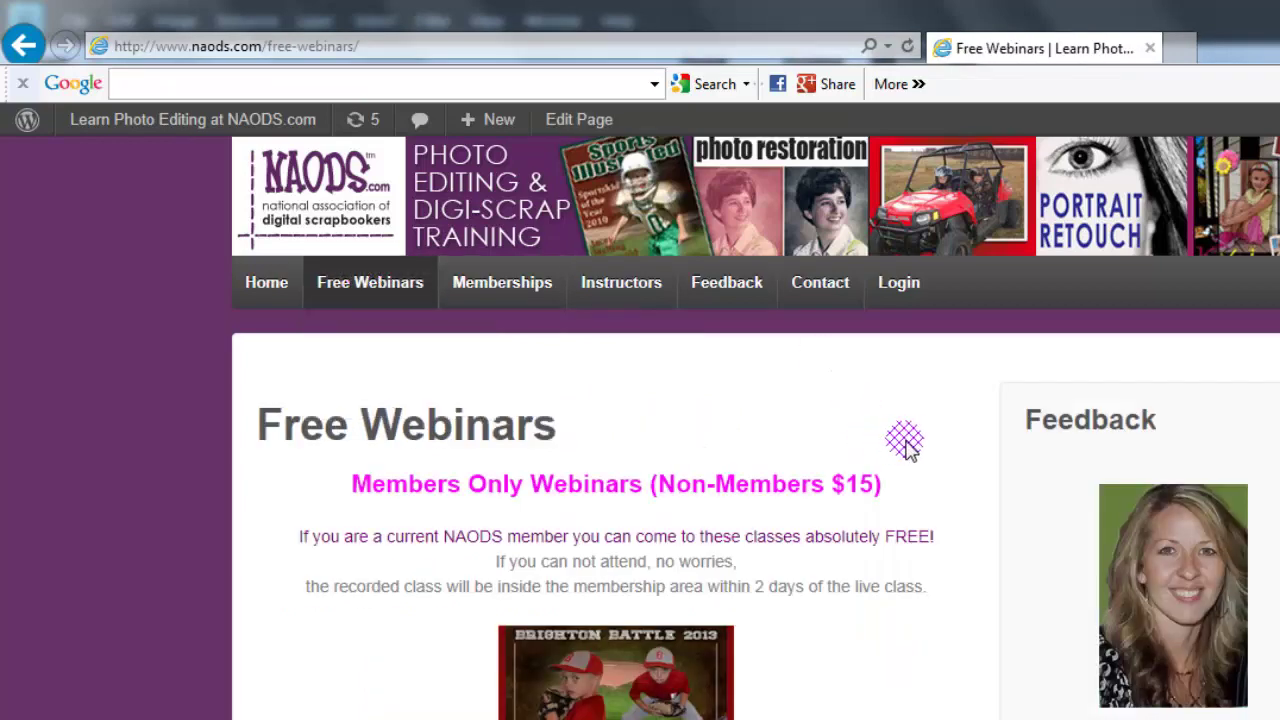
pyautogui.scroll(-1, 905, 443)
pyautogui.scroll(-1, 905, 443)
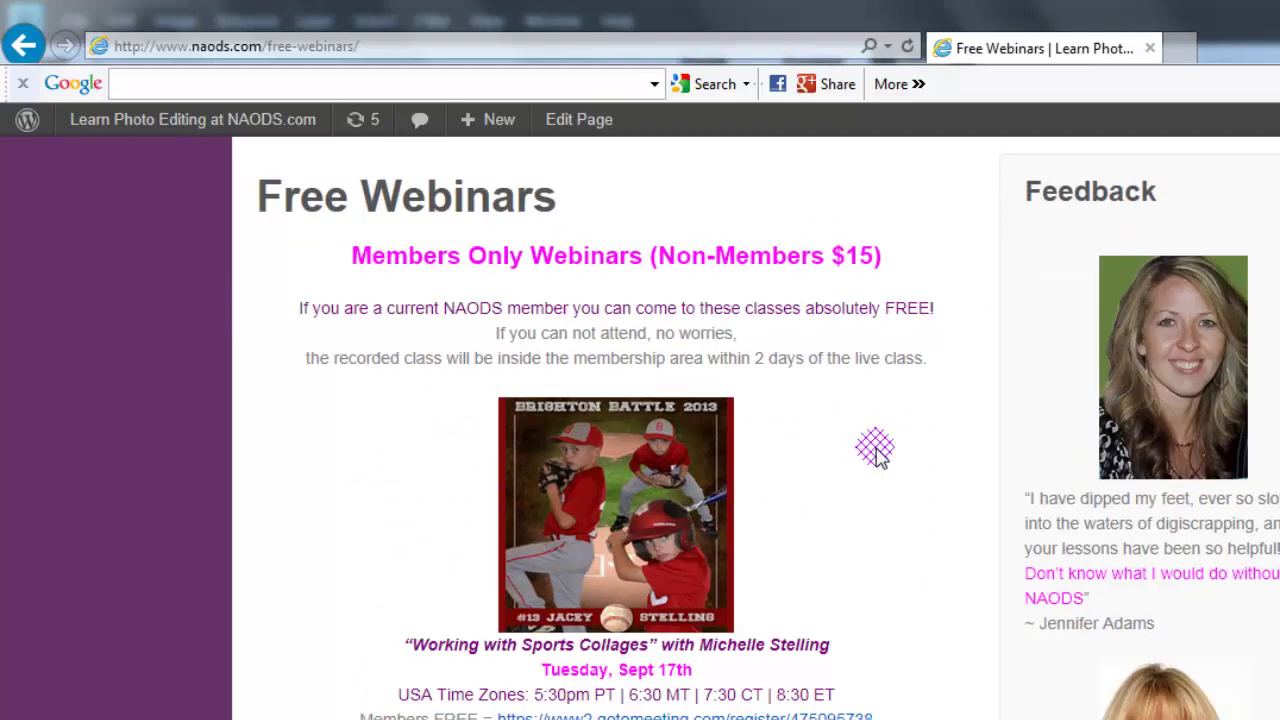
pyautogui.scroll(-2, 875, 447)
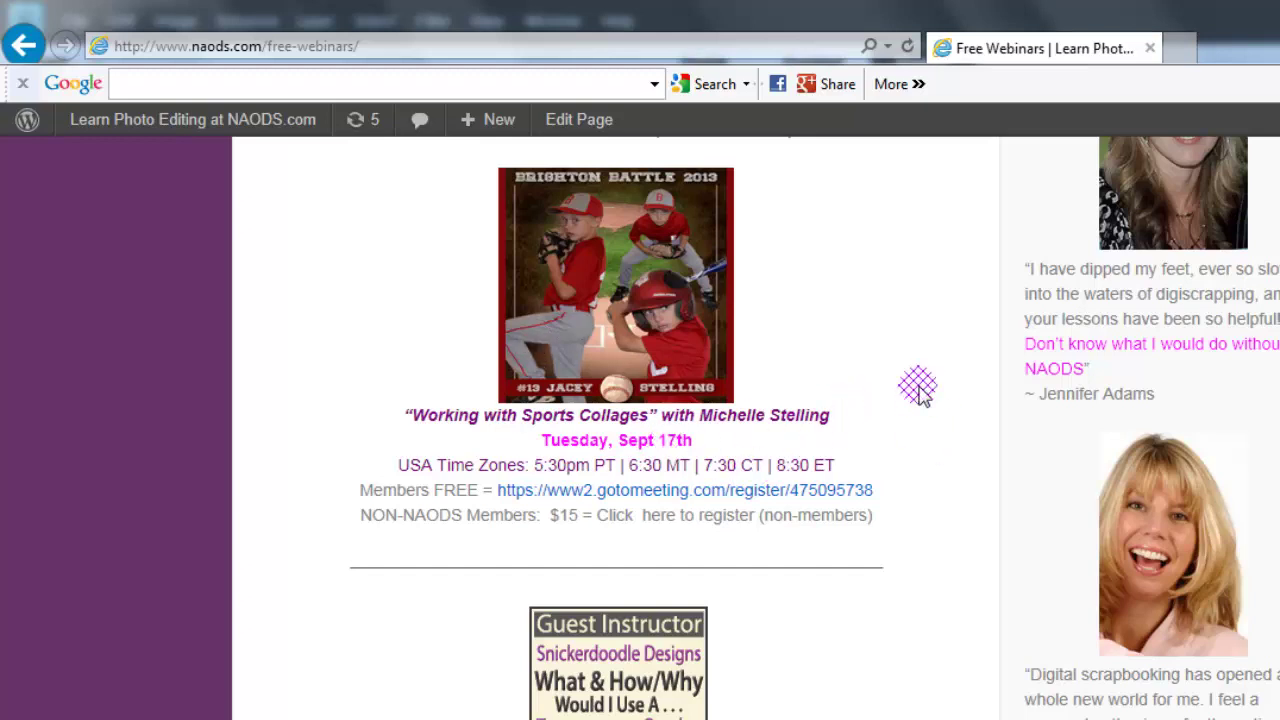
pyautogui.scroll(-2, 917, 385)
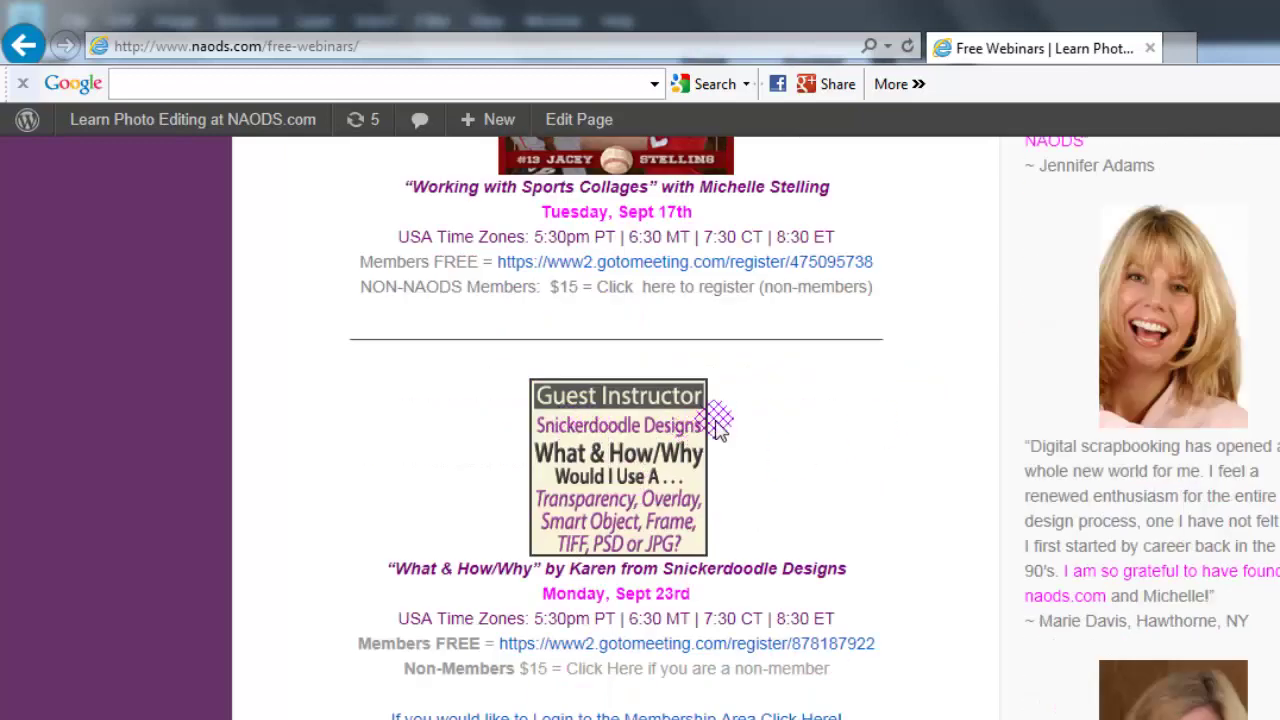
pyautogui.scroll(-1, 866, 410)
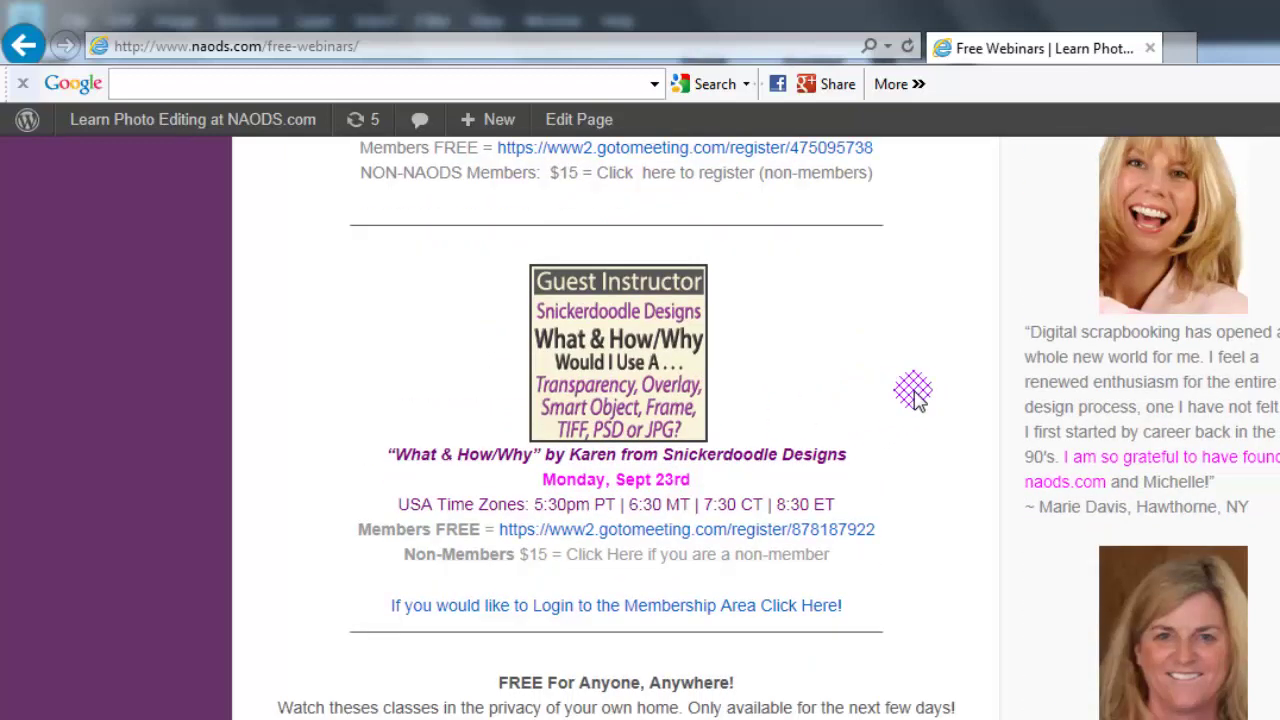
pyautogui.scroll(-1, 913, 392)
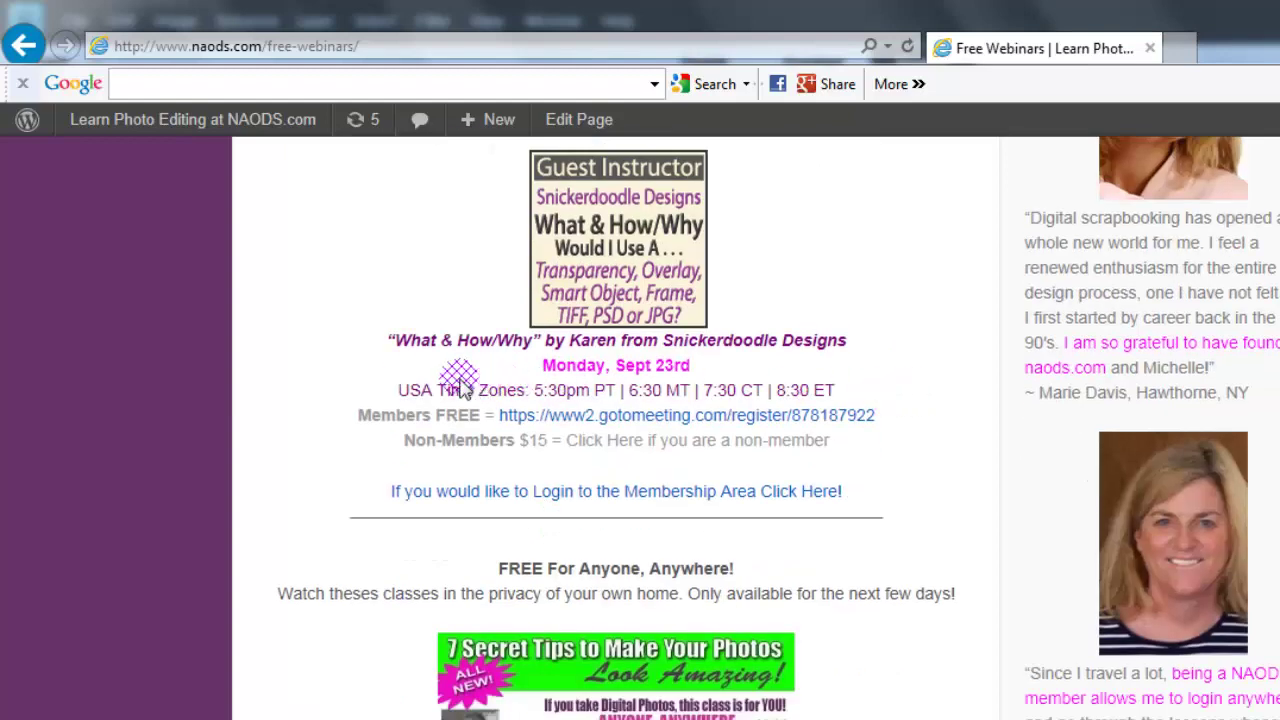